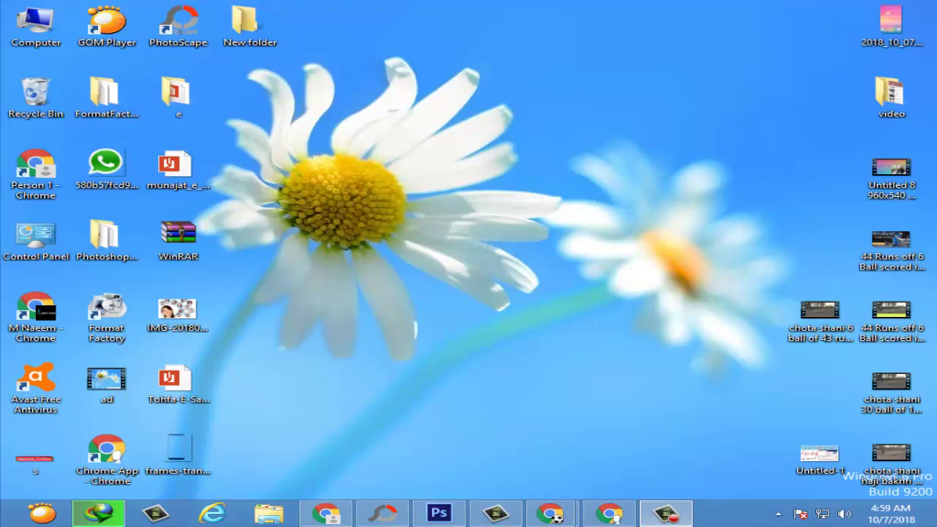
Switch to Chrome, bring up the Blogger posts list, and close the old Online Free Apps blog tab.
{"action": "key", "text": "alt+Tab"}
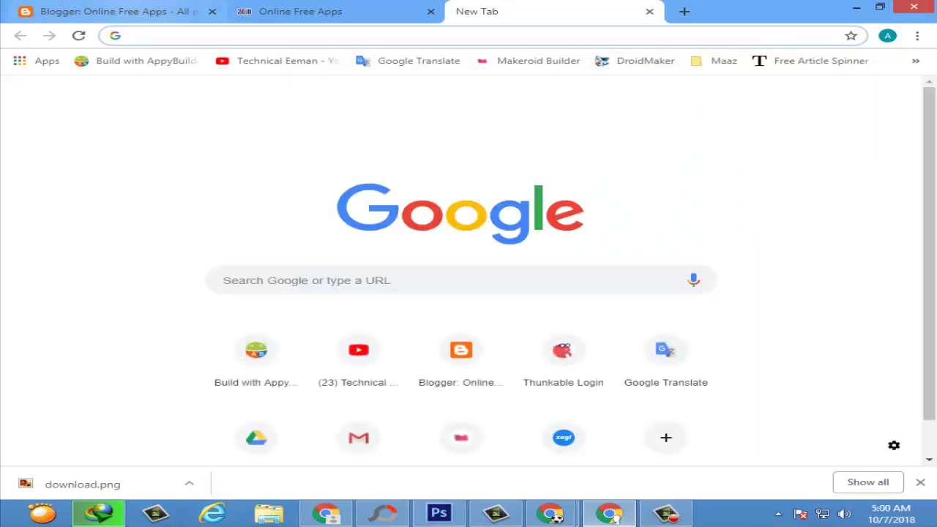
{"action": "left_click", "coordinate": [136, 10]}
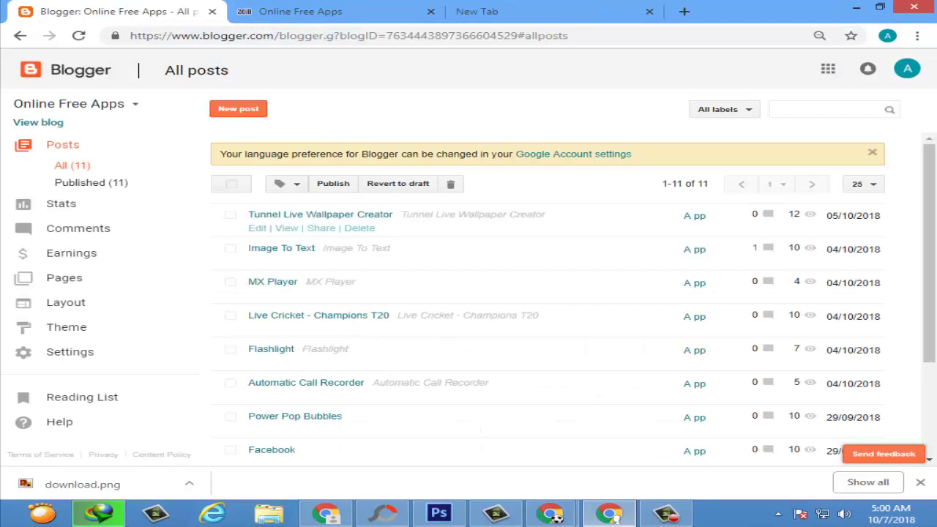
{"action": "scroll", "coordinate": [315, 216], "scroll_direction": "down", "scroll_amount": 2}
{"action": "scroll", "coordinate": [315, 249], "scroll_direction": "up", "scroll_amount": 2}
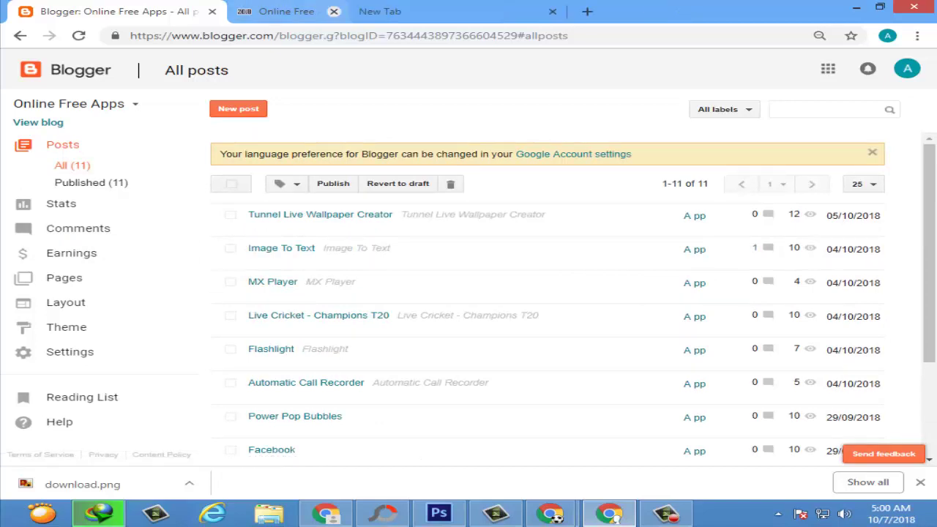
{"action": "left_click", "coordinate": [430, 11]}
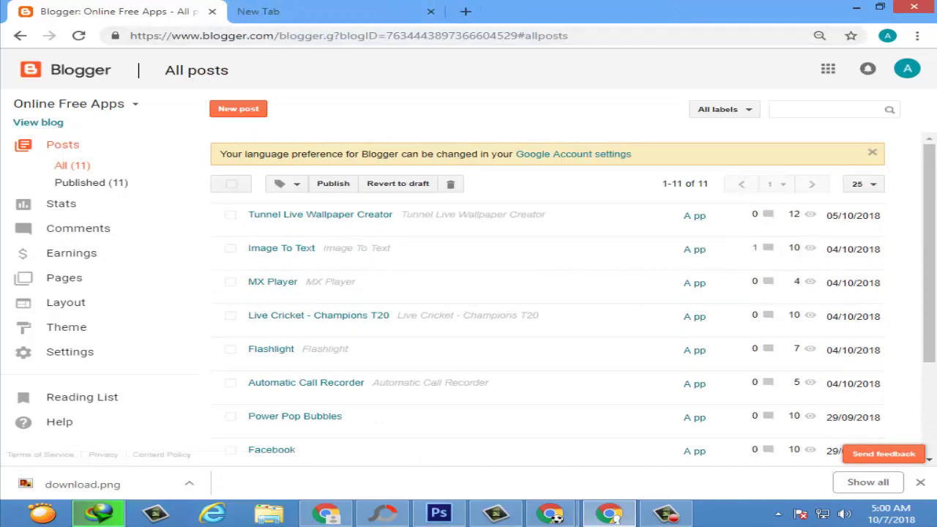
Open the live Online Free Apps blog and examine its header, menu and post grid.
{"action": "left_click", "coordinate": [38, 122]}
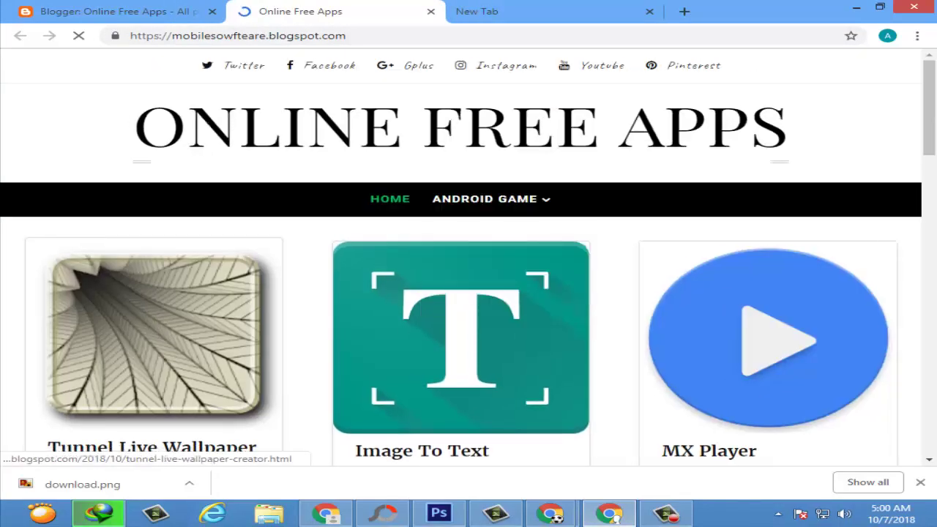
{"action": "scroll", "coordinate": [768, 337], "scroll_direction": "down", "scroll_amount": 3}
{"action": "scroll", "coordinate": [768, 336], "scroll_direction": "down", "scroll_amount": 6}
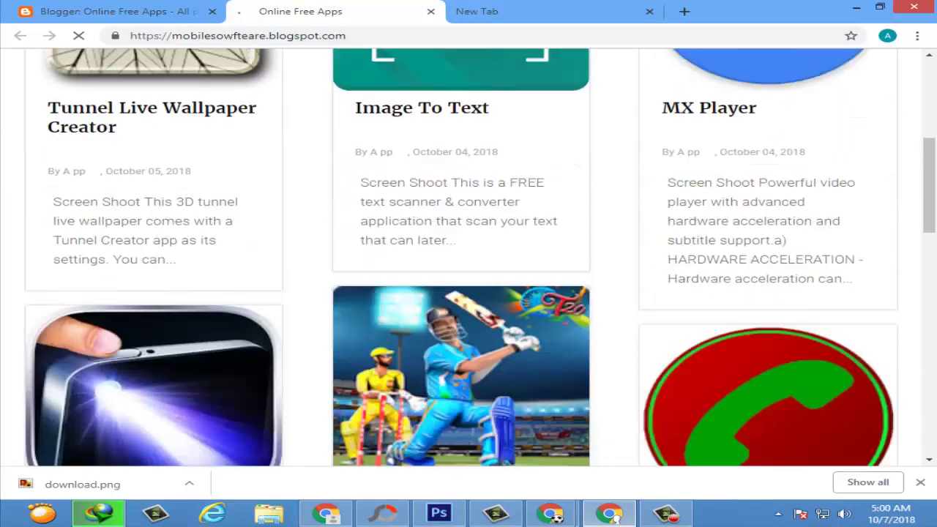
{"action": "scroll", "coordinate": [768, 337], "scroll_direction": "down", "scroll_amount": 4}
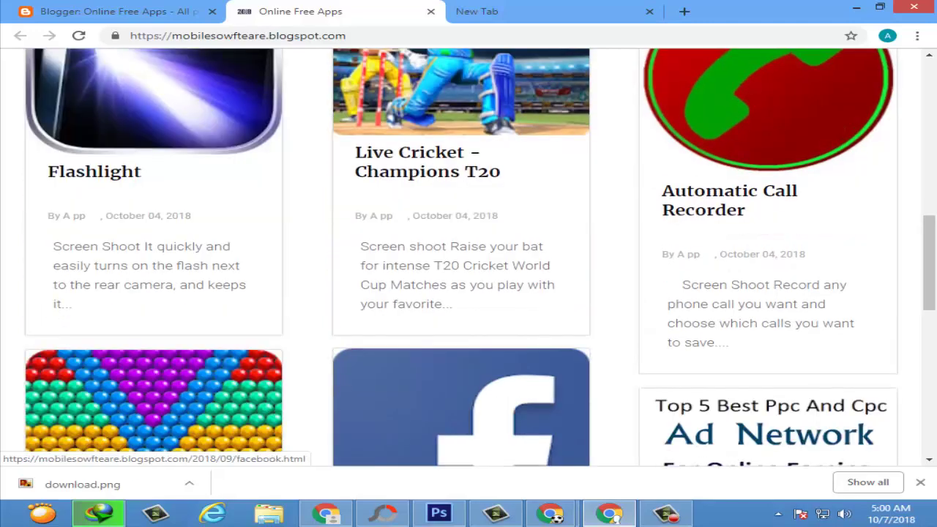
{"action": "scroll", "coordinate": [768, 337], "scroll_direction": "up", "scroll_amount": 3}
{"action": "scroll", "coordinate": [462, 425], "scroll_direction": "up", "scroll_amount": 9}
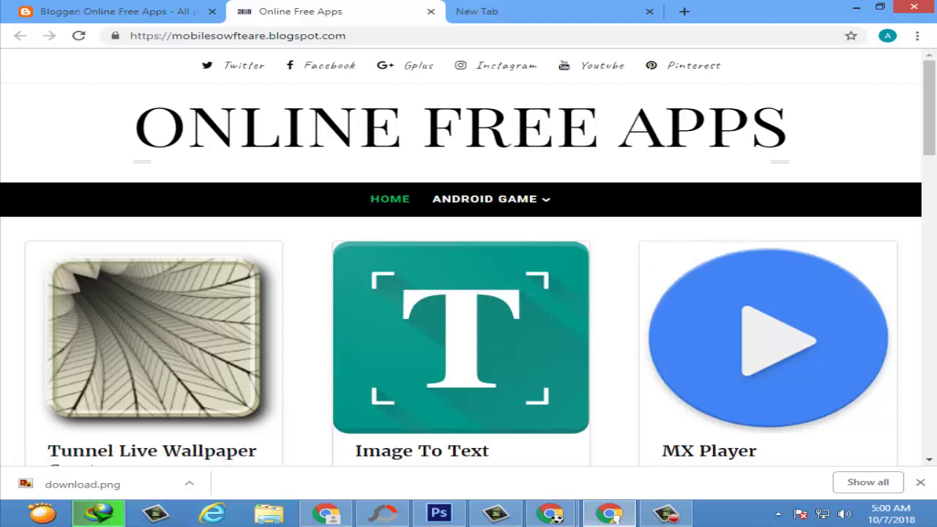
{"action": "triple_click", "coordinate": [461, 126]}
{"action": "left_click", "coordinate": [461, 126]}
{"action": "scroll", "coordinate": [468, 263], "scroll_direction": "down", "scroll_amount": 5}
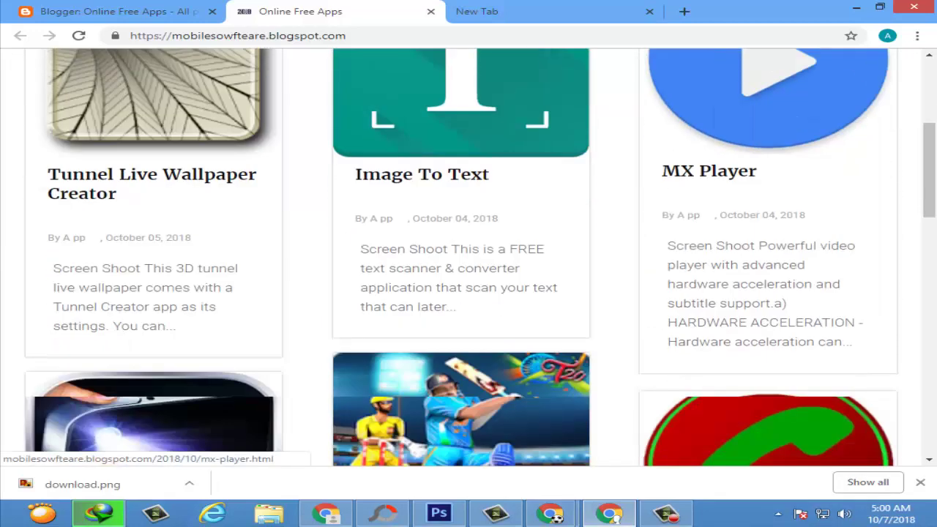
{"action": "scroll", "coordinate": [469, 264], "scroll_direction": "down", "scroll_amount": 2}
{"action": "scroll", "coordinate": [468, 263], "scroll_direction": "down", "scroll_amount": 3}
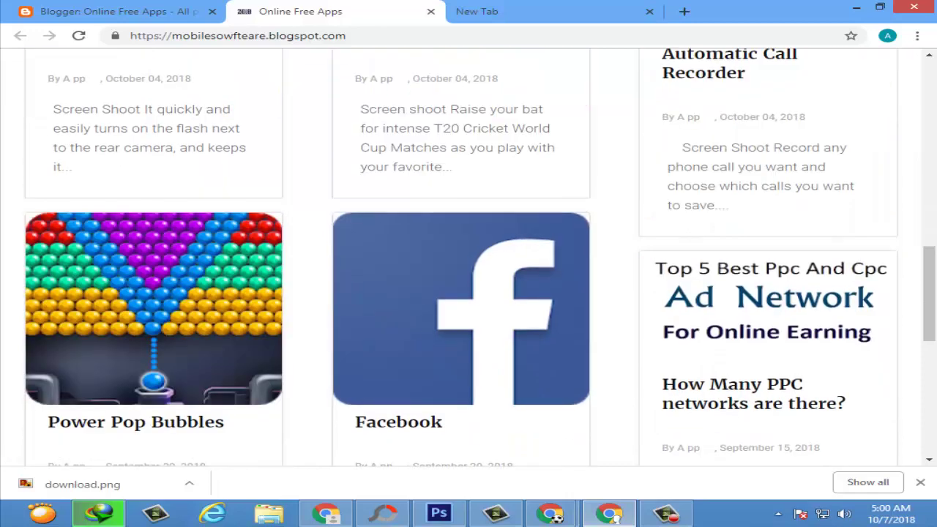
{"action": "scroll", "coordinate": [468, 264], "scroll_direction": "down", "scroll_amount": 3}
{"action": "scroll", "coordinate": [468, 264], "scroll_direction": "up", "scroll_amount": 15}
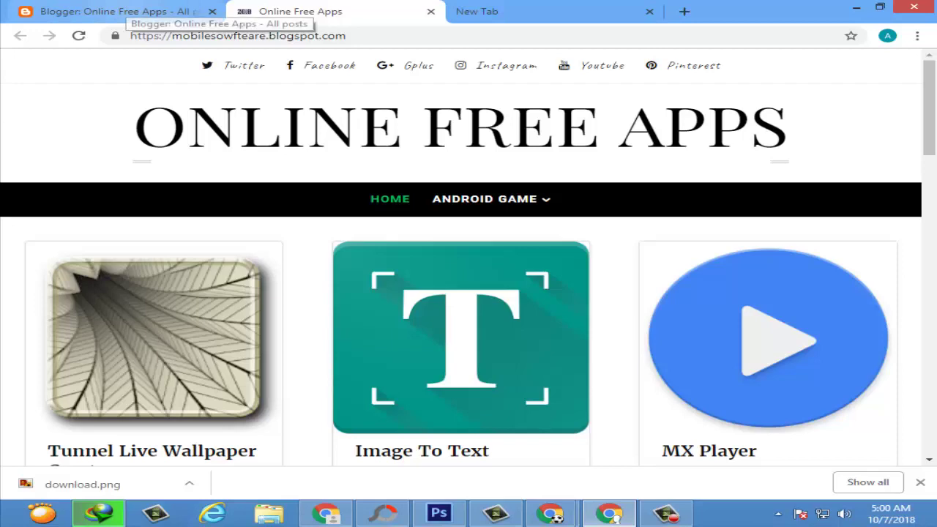
Return to the Blogger dashboard, open the blog's Theme page and dismiss the downloads bar.
{"action": "left_click", "coordinate": [136, 11]}
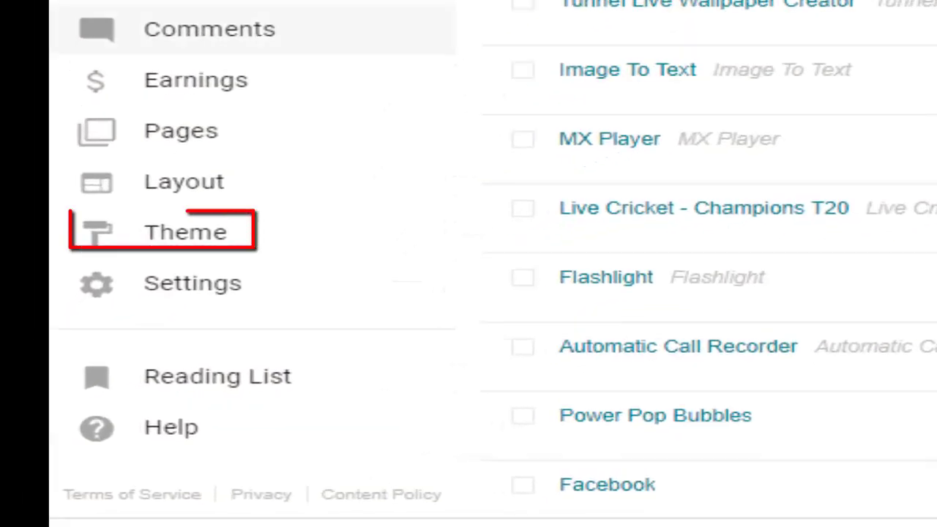
{"action": "left_click", "coordinate": [185, 232]}
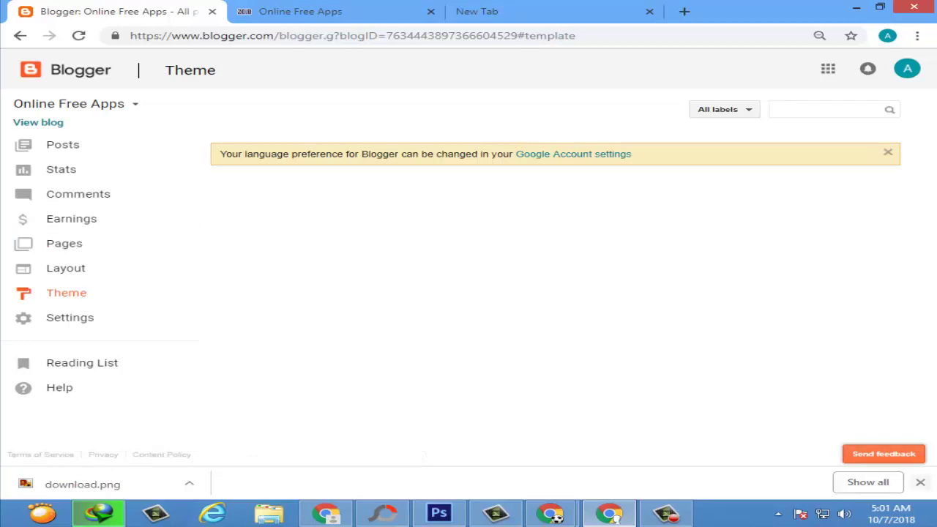
{"action": "left_click", "coordinate": [920, 483]}
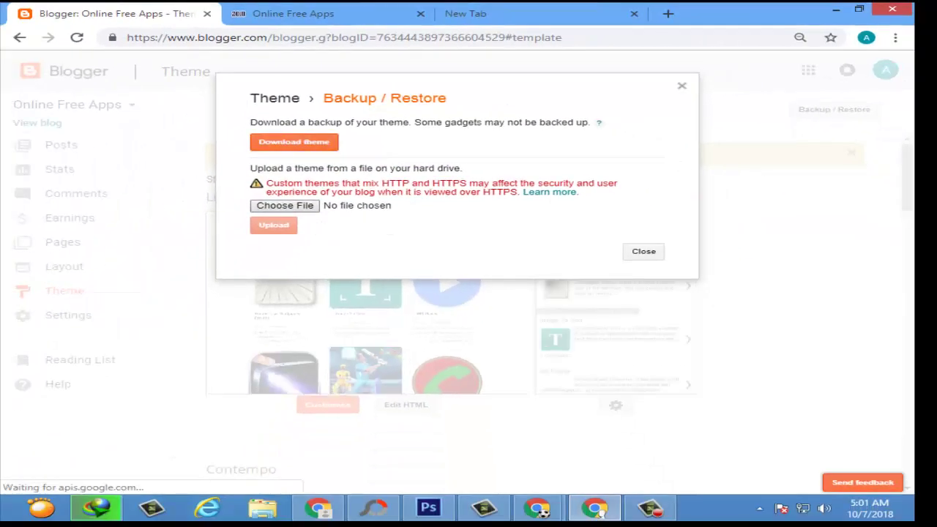
Upload the theme file April.xml from the April folder inside Downloads > Compressed through Backup / Restore.
{"action": "left_click", "coordinate": [285, 205]}
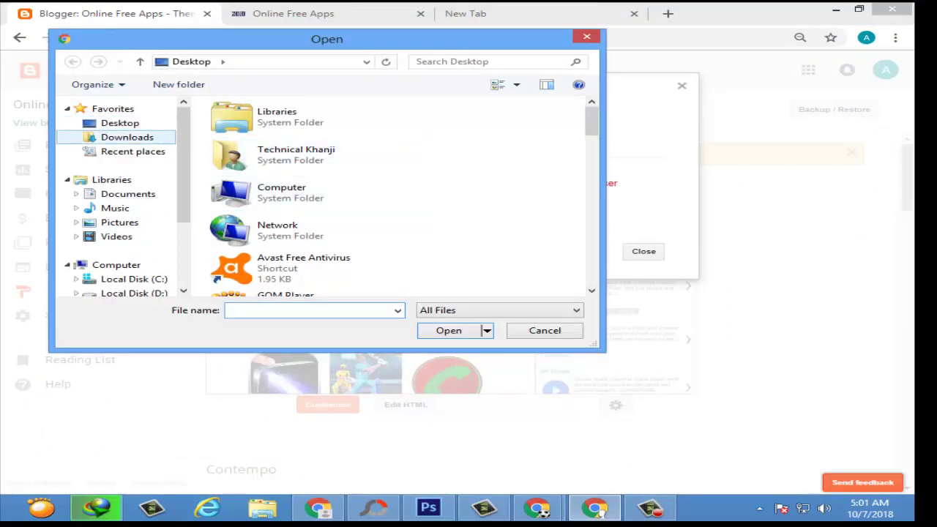
{"action": "left_click", "coordinate": [127, 137]}
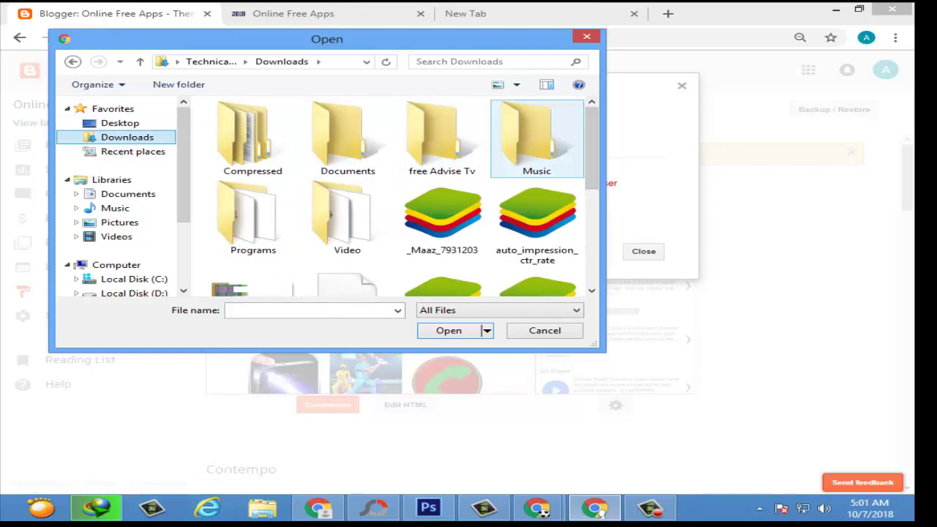
{"action": "mouse_move", "coordinate": [913, 3]}
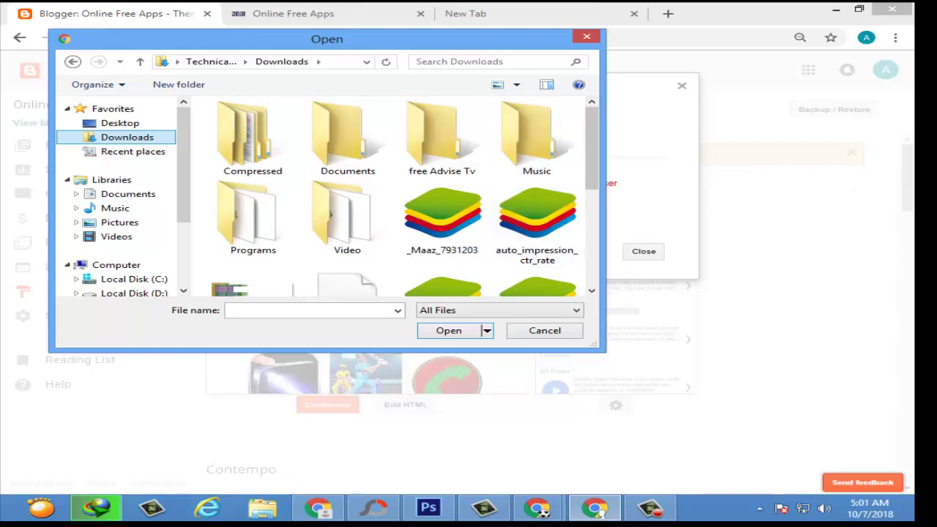
{"action": "double_click", "coordinate": [249, 139]}
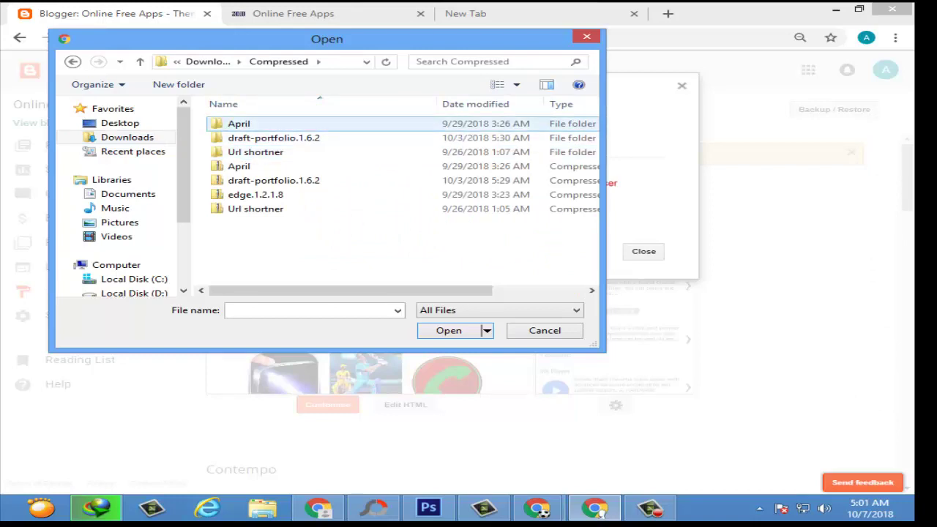
{"action": "double_click", "coordinate": [239, 123]}
{"action": "left_click", "coordinate": [238, 137]}
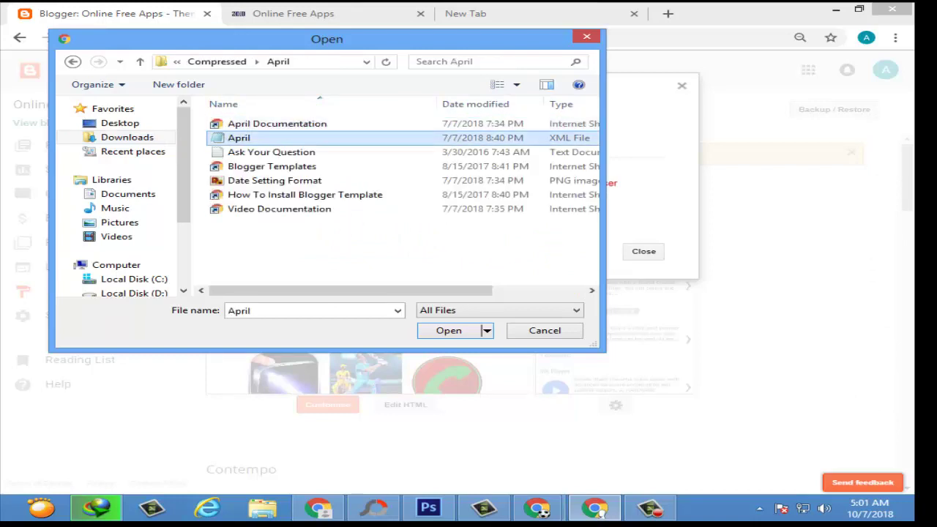
{"action": "key", "text": "Return"}
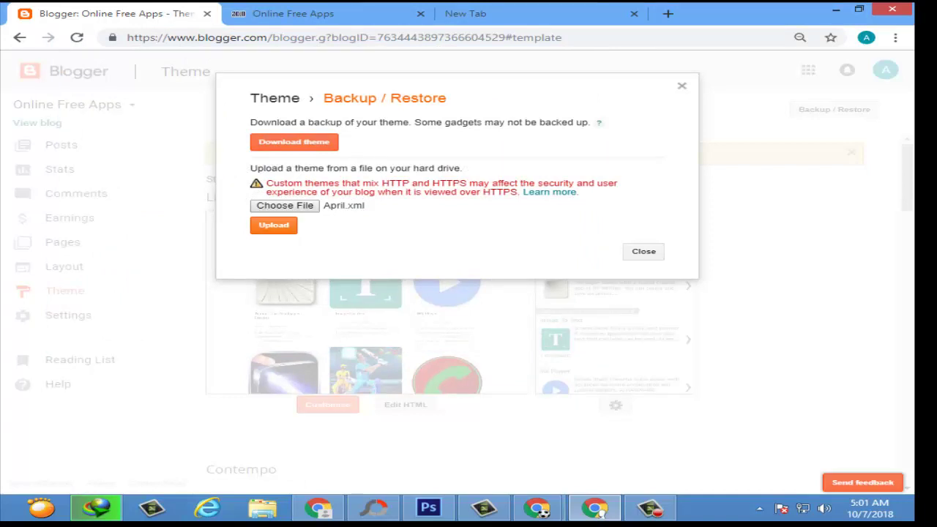
{"action": "left_click", "coordinate": [274, 225]}
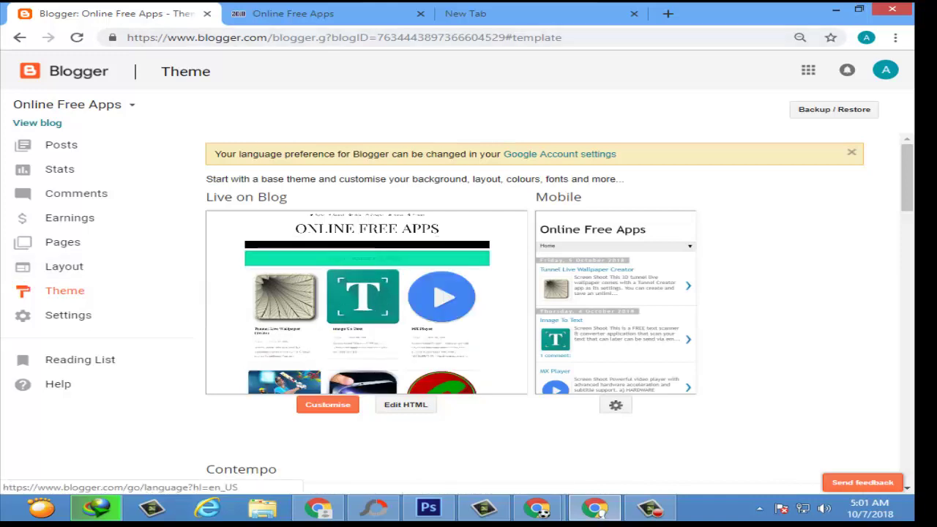
Review the base themes on the Theme page and check the uploaded theme on the live blog's homepage.
{"action": "scroll", "coordinate": [556, 307], "scroll_direction": "down", "scroll_amount": 2}
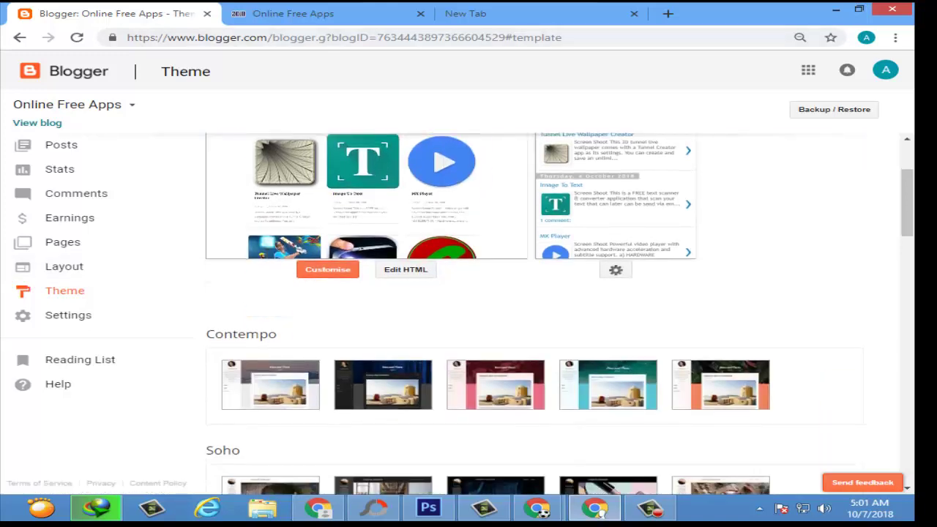
{"action": "scroll", "coordinate": [556, 308], "scroll_direction": "down", "scroll_amount": 2}
{"action": "scroll", "coordinate": [556, 307], "scroll_direction": "up", "scroll_amount": 3}
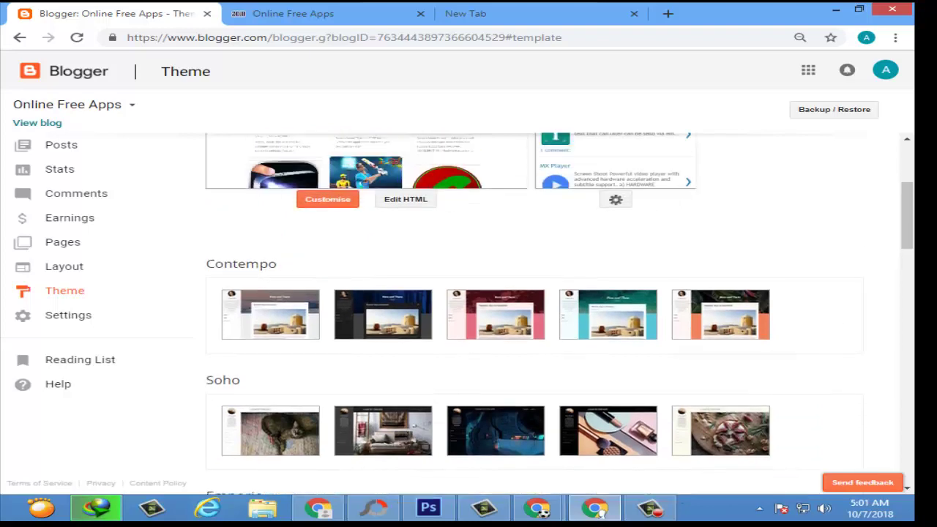
{"action": "scroll", "coordinate": [534, 292], "scroll_direction": "up", "scroll_amount": 1}
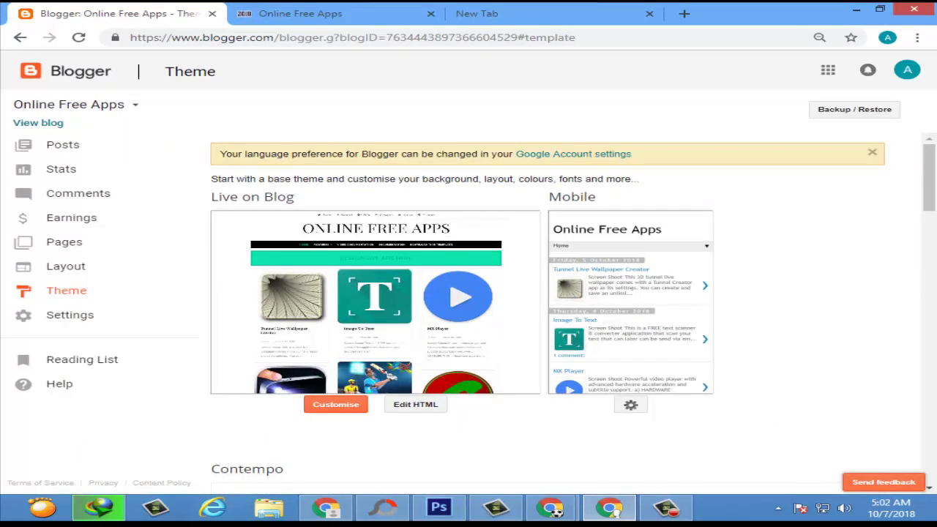
{"action": "left_click", "coordinate": [333, 13]}
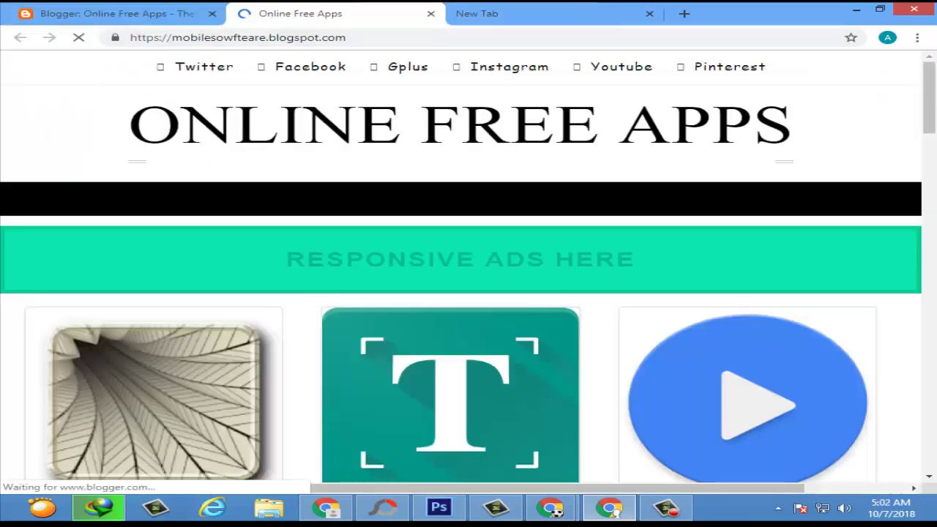
{"action": "scroll", "coordinate": [469, 271], "scroll_direction": "down", "scroll_amount": 5}
{"action": "scroll", "coordinate": [469, 271], "scroll_direction": "down", "scroll_amount": 2}
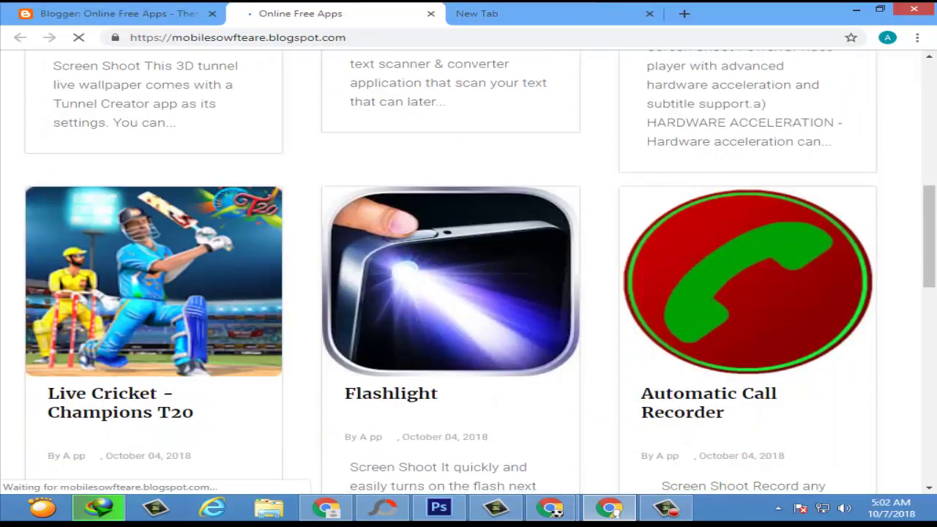
{"action": "scroll", "coordinate": [468, 270], "scroll_direction": "up", "scroll_amount": 7}
{"action": "scroll", "coordinate": [468, 270], "scroll_direction": "down", "scroll_amount": 5}
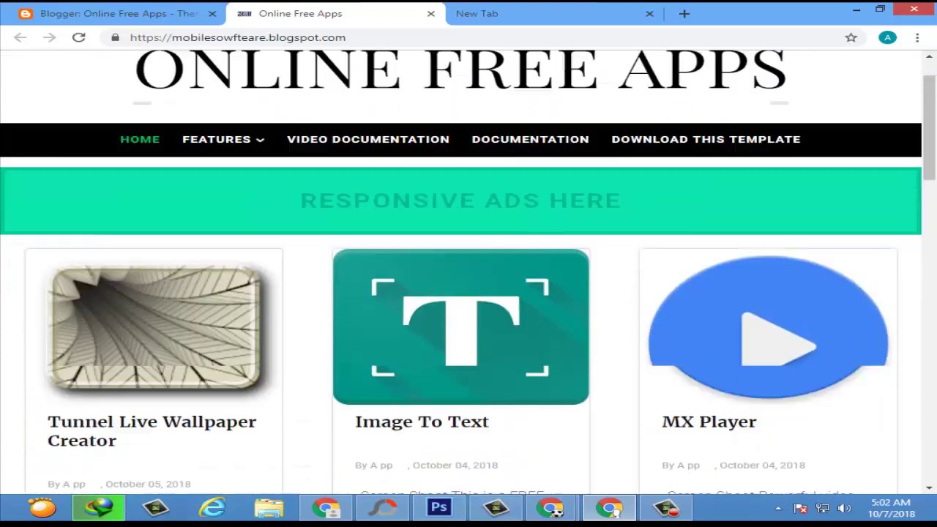
{"action": "scroll", "coordinate": [468, 270], "scroll_direction": "down", "scroll_amount": 1}
{"action": "scroll", "coordinate": [468, 271], "scroll_direction": "up", "scroll_amount": 4}
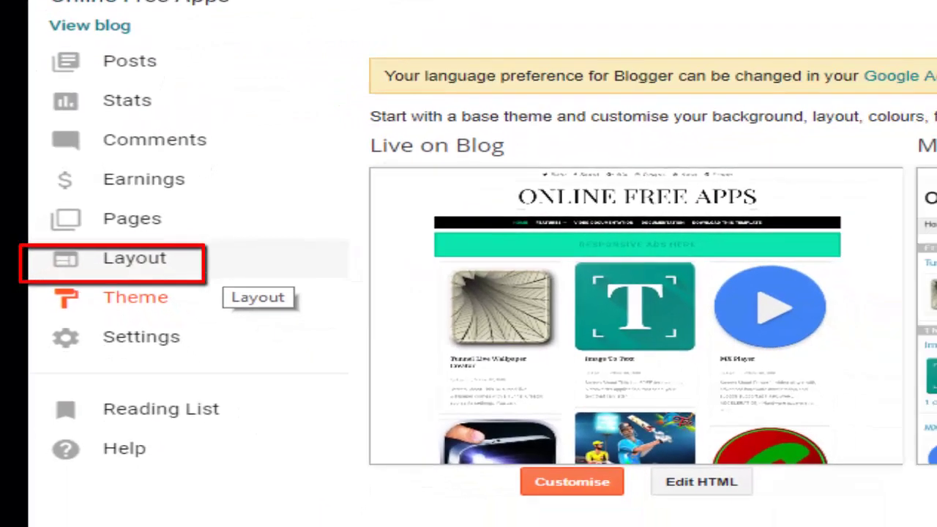
Open the blog's Layout page and inspect the blog title and description fields of the page header gadget.
{"action": "left_click", "coordinate": [256, 274]}
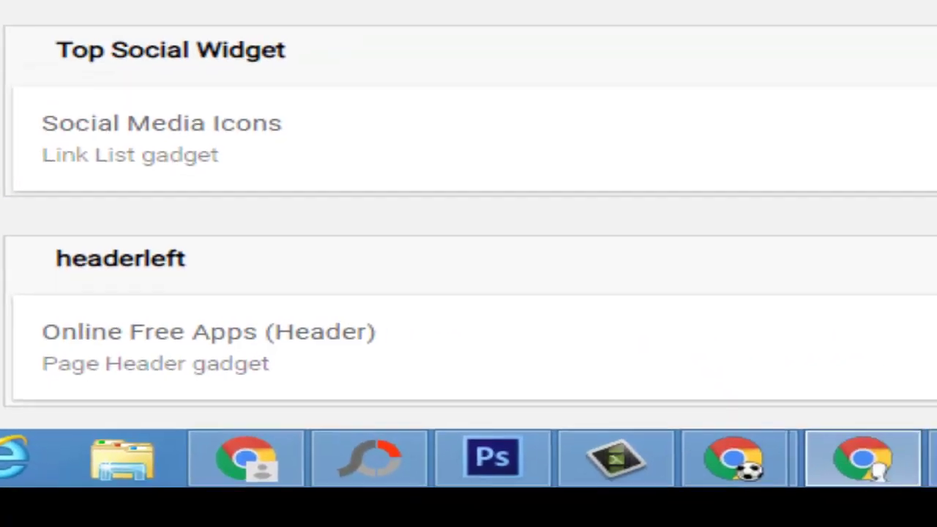
{"action": "scroll", "coordinate": [469, 220], "scroll_direction": "down", "scroll_amount": 4}
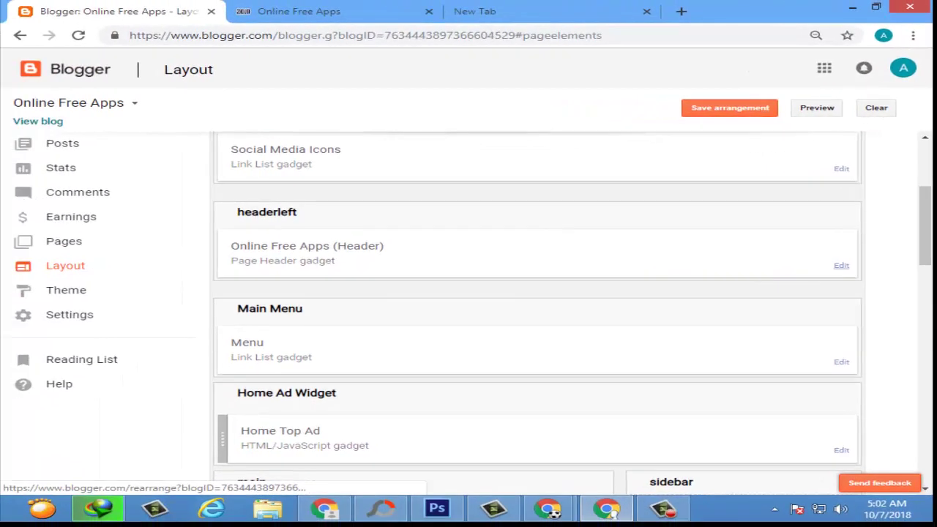
{"action": "left_click", "coordinate": [841, 265]}
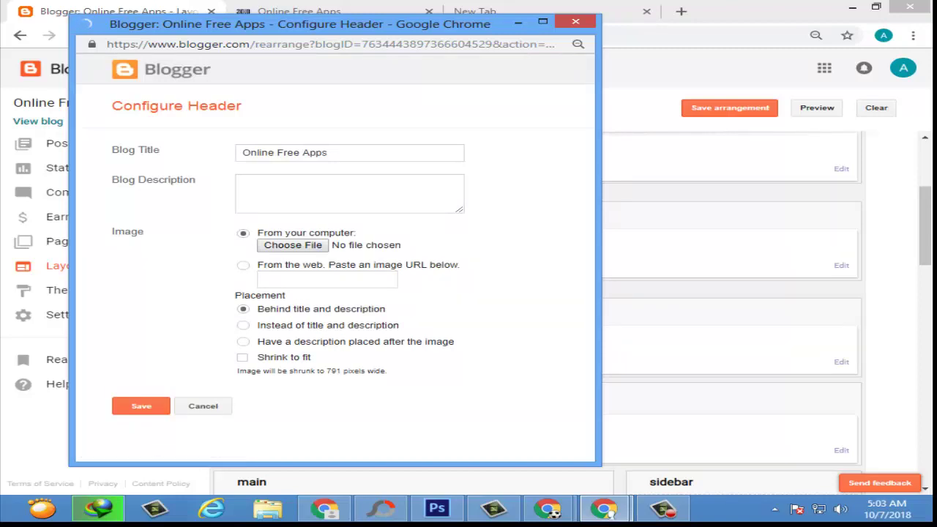
{"action": "left_click", "coordinate": [328, 153]}
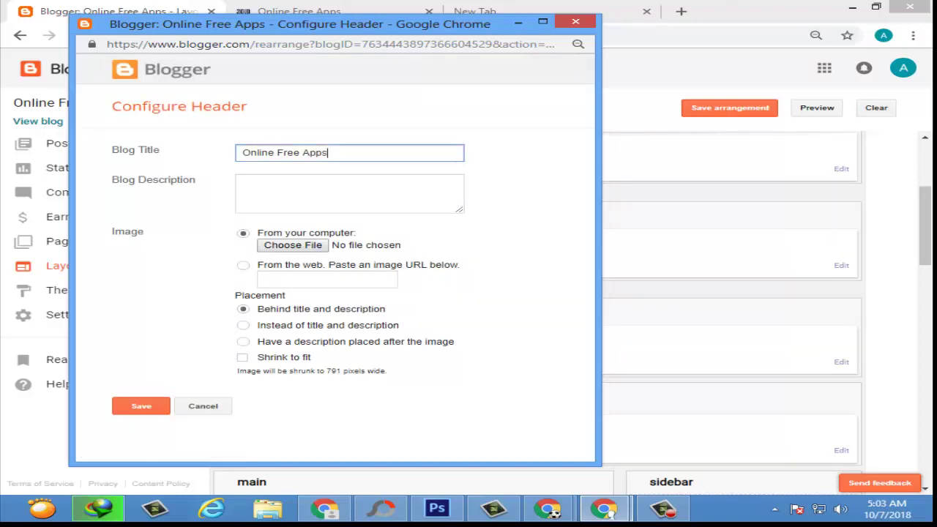
{"action": "left_click", "coordinate": [243, 183]}
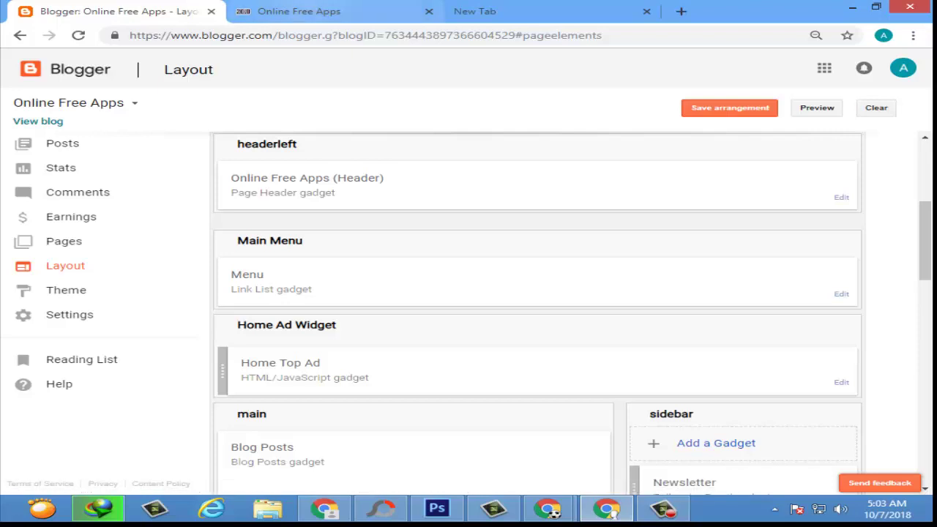
Check the main menu on the live blog's homepage and return to the Layout page.
{"action": "left_click", "coordinate": [293, 11]}
{"action": "scroll", "coordinate": [220, 198], "scroll_direction": "up", "scroll_amount": 2}
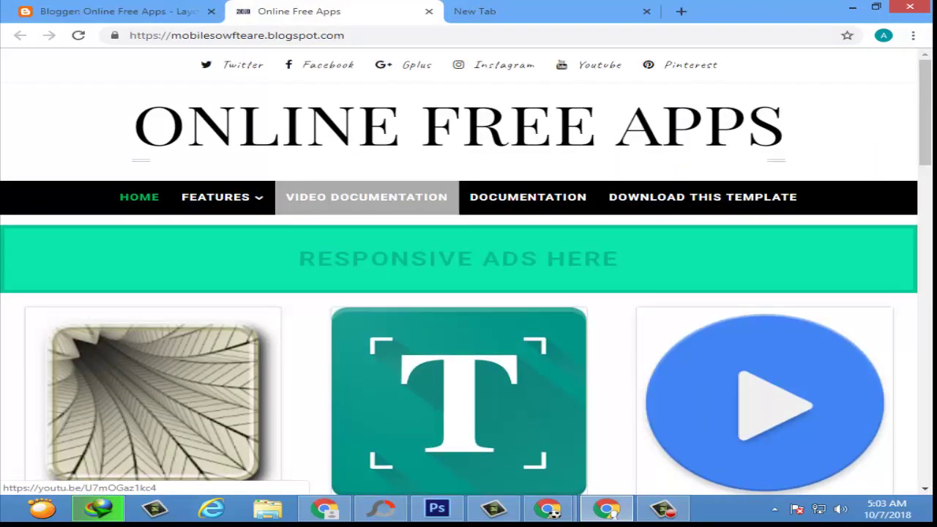
{"action": "left_click", "coordinate": [117, 11]}
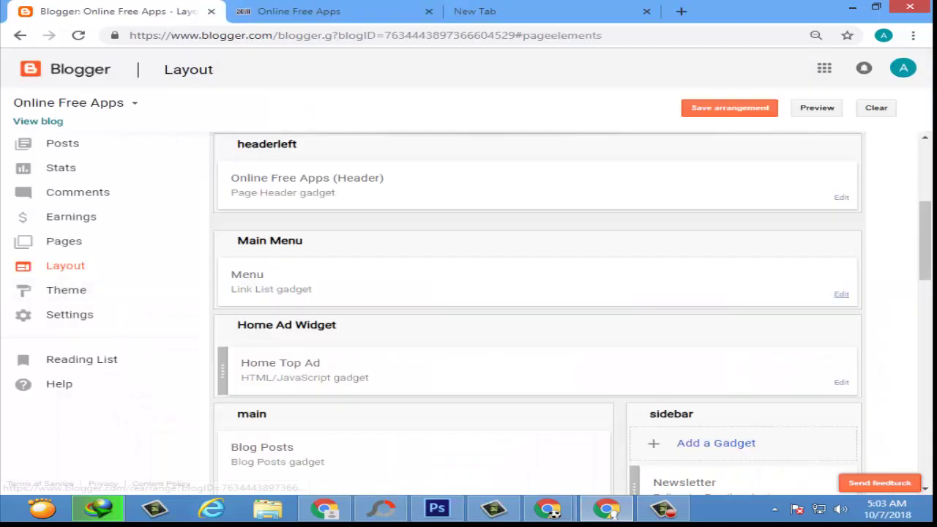
Open the Main Menu link list gadget, inspect the Features link's name and URL, and close the gadget.
{"action": "left_click", "coordinate": [841, 293]}
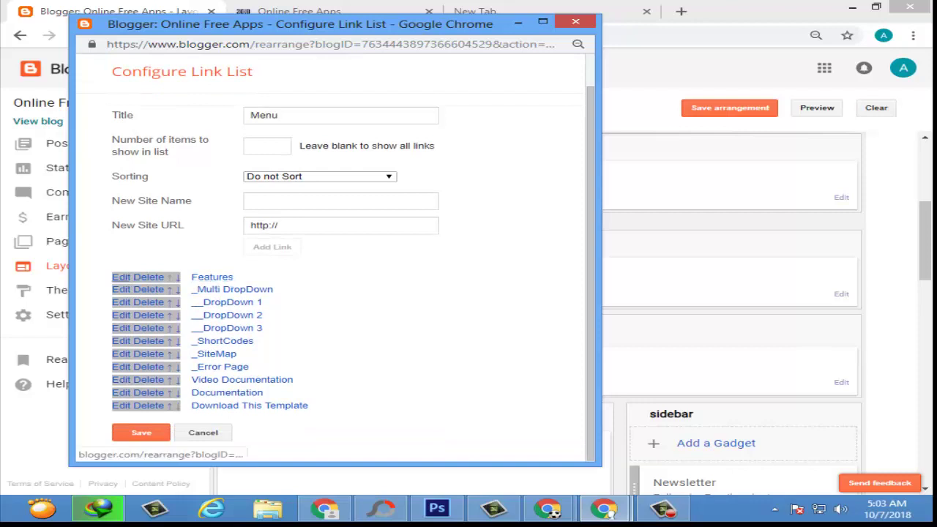
{"action": "left_click", "coordinate": [121, 276]}
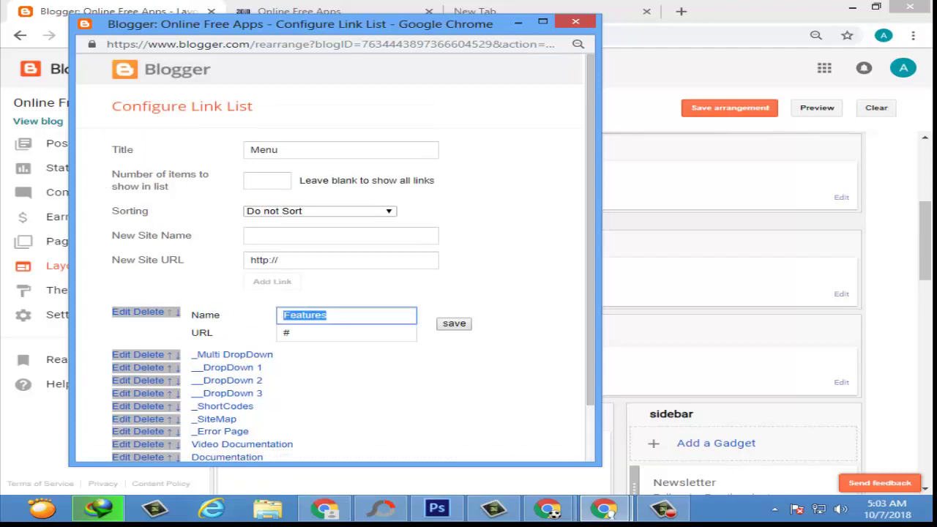
{"action": "key", "text": "Tab"}
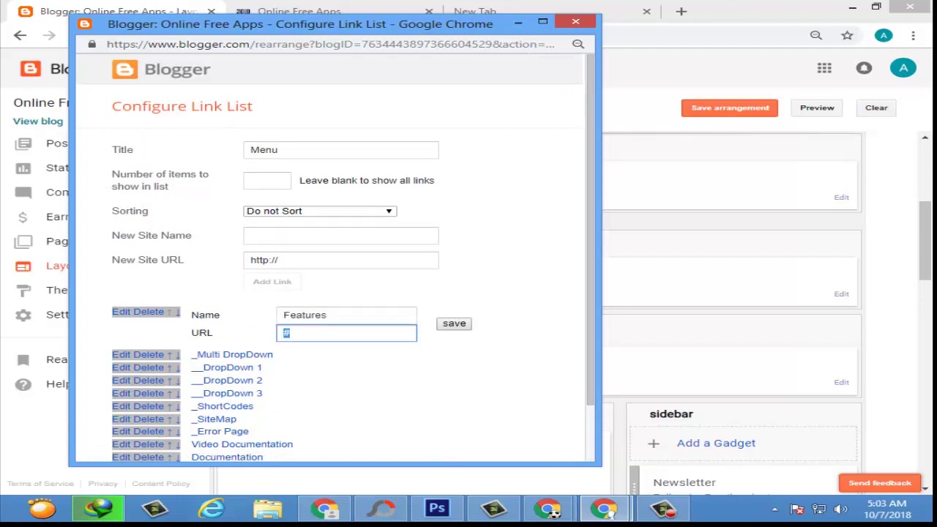
{"action": "key", "text": "Return"}
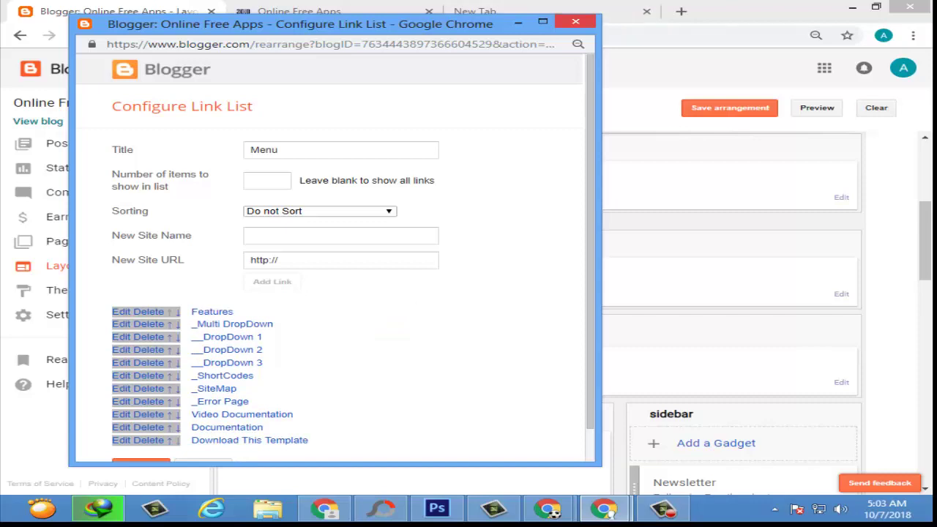
{"action": "left_click", "coordinate": [575, 22]}
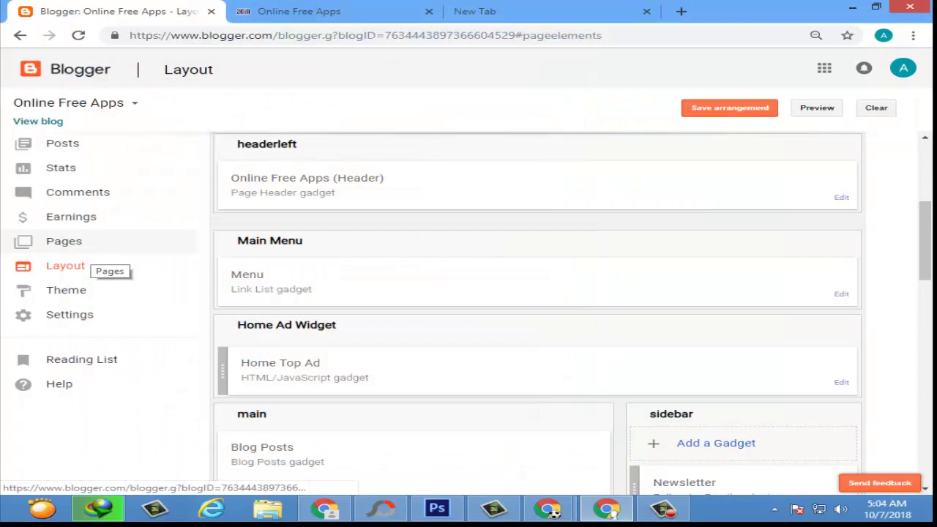
Create a new page on the blog and title it "as".
{"action": "left_click", "coordinate": [88, 247]}
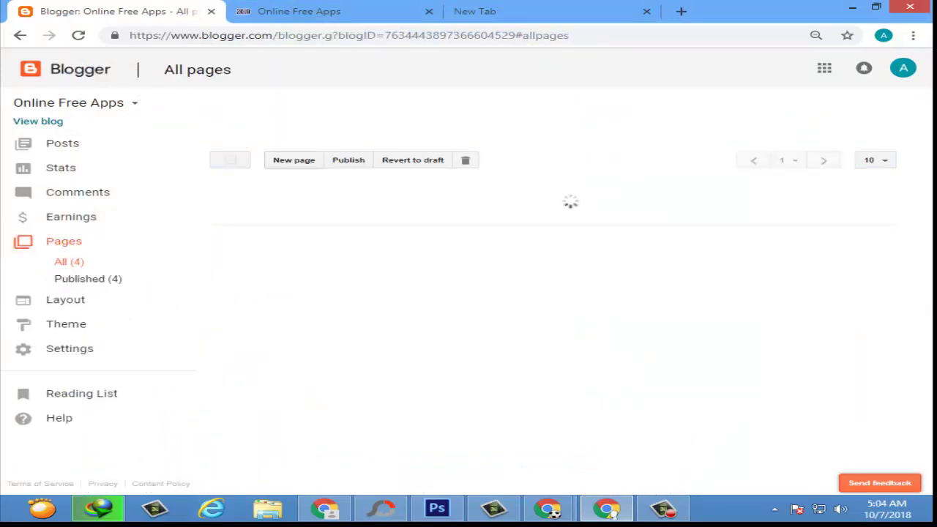
{"action": "left_click", "coordinate": [293, 182]}
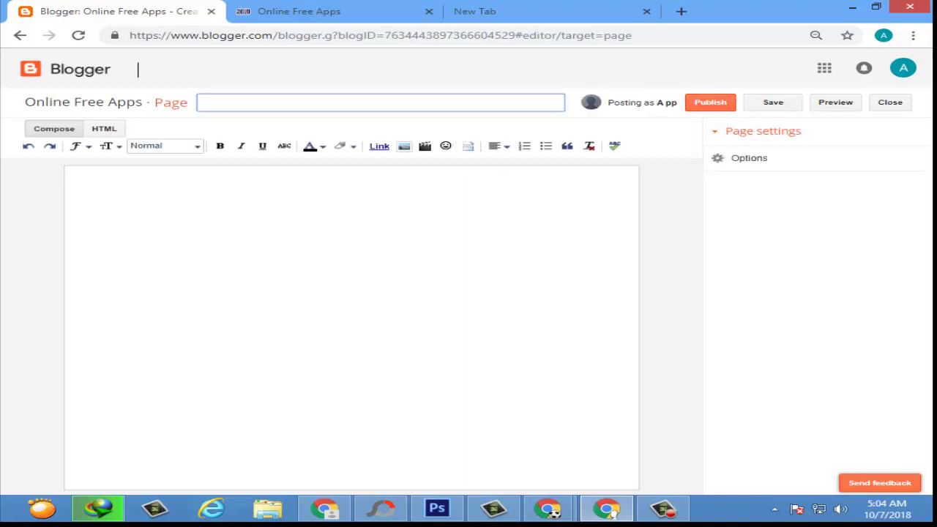
{"action": "type", "text": "as"}
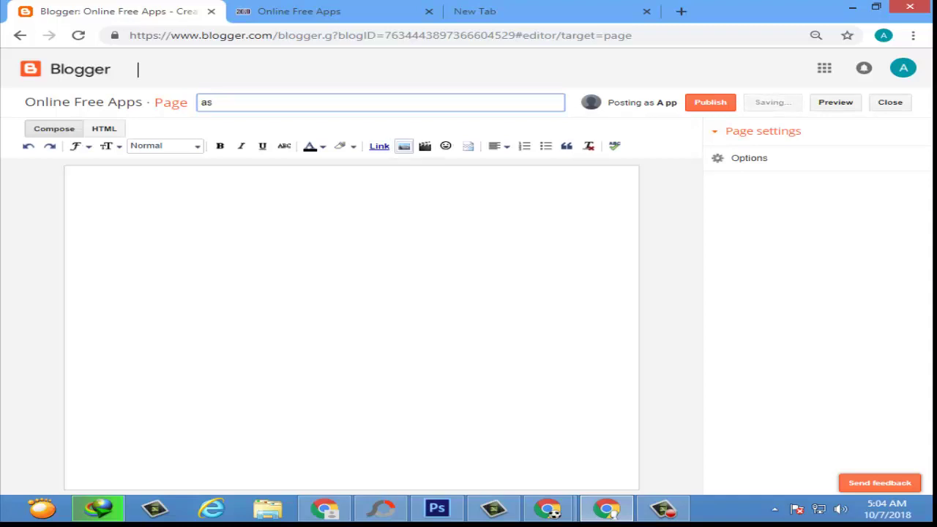
Insert the image images (1).jpg from the New folder on the Desktop into the page body.
{"action": "left_click", "coordinate": [404, 146]}
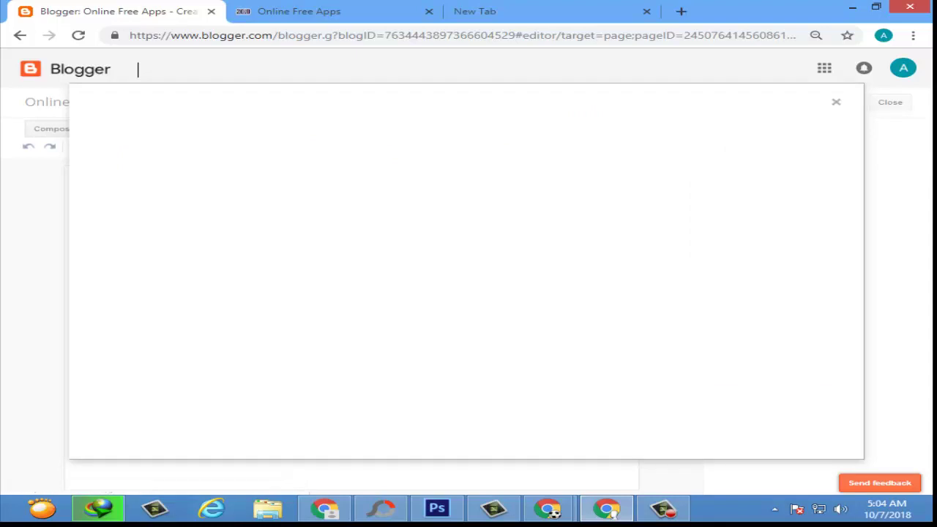
{"action": "key", "text": "Escape"}
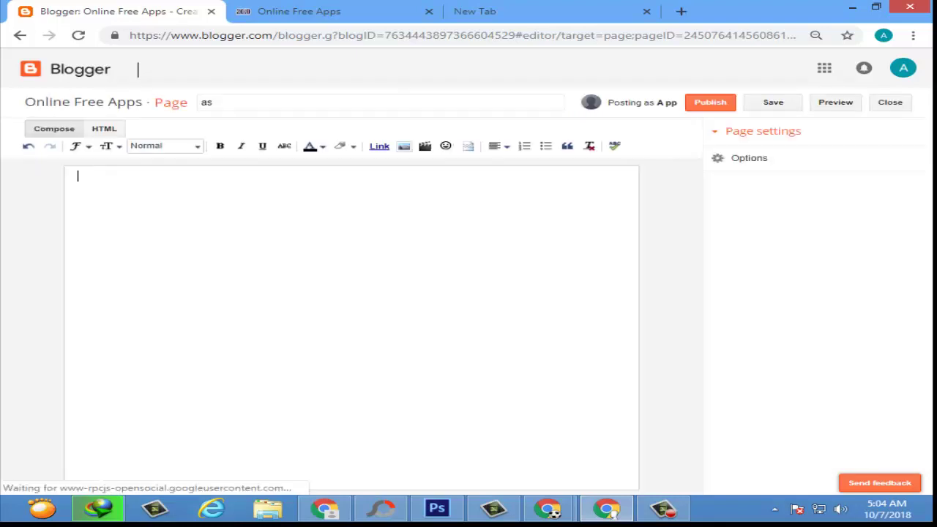
{"action": "left_click", "coordinate": [404, 146]}
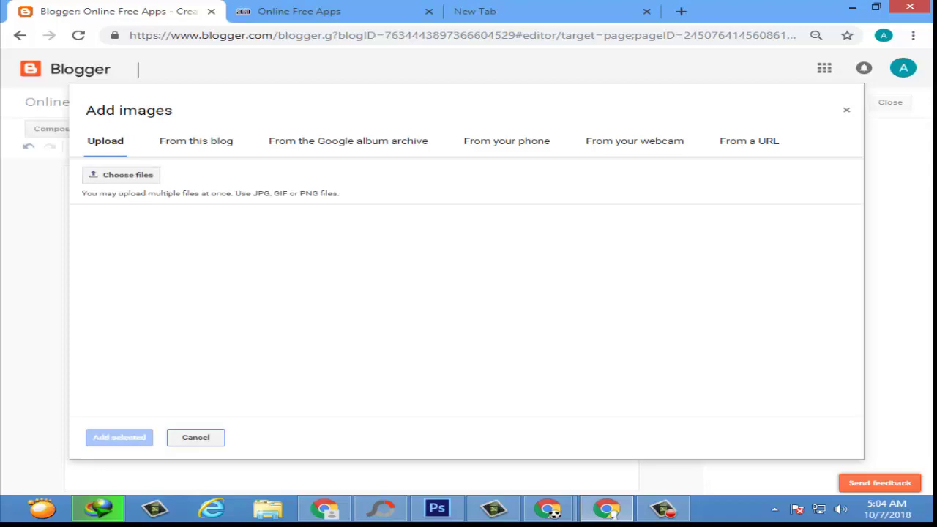
{"action": "left_click", "coordinate": [121, 175]}
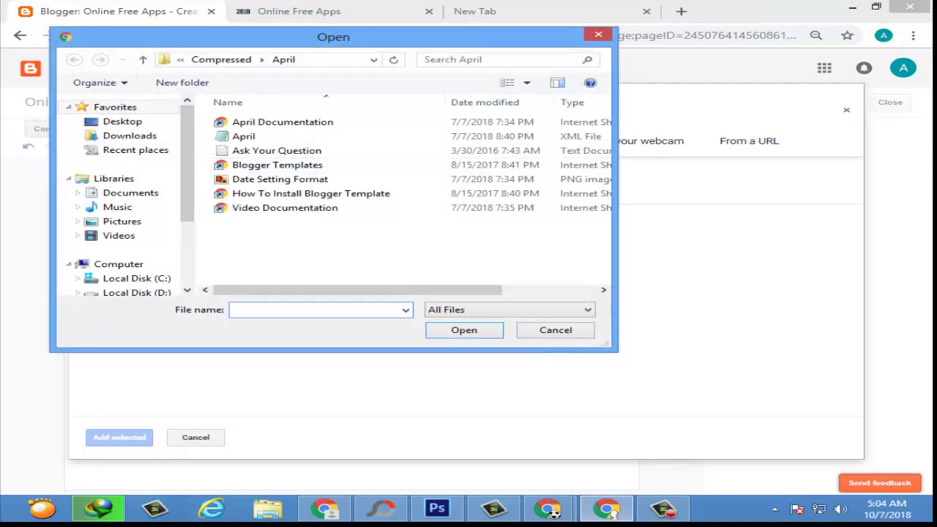
{"action": "left_click", "coordinate": [122, 121]}
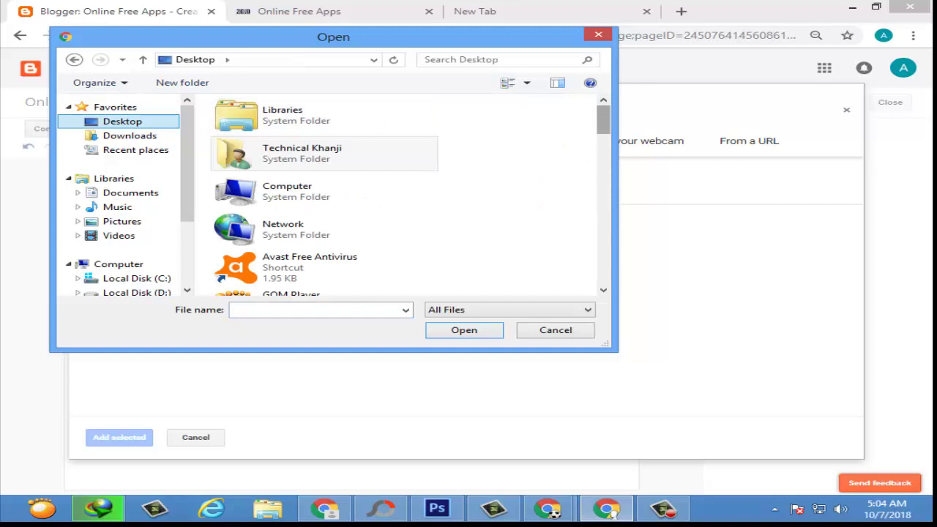
{"action": "left_click_drag", "start_coordinate": [603, 119], "coordinate": [603, 132]}
{"action": "scroll", "coordinate": [410, 120], "scroll_direction": "down", "scroll_amount": 3}
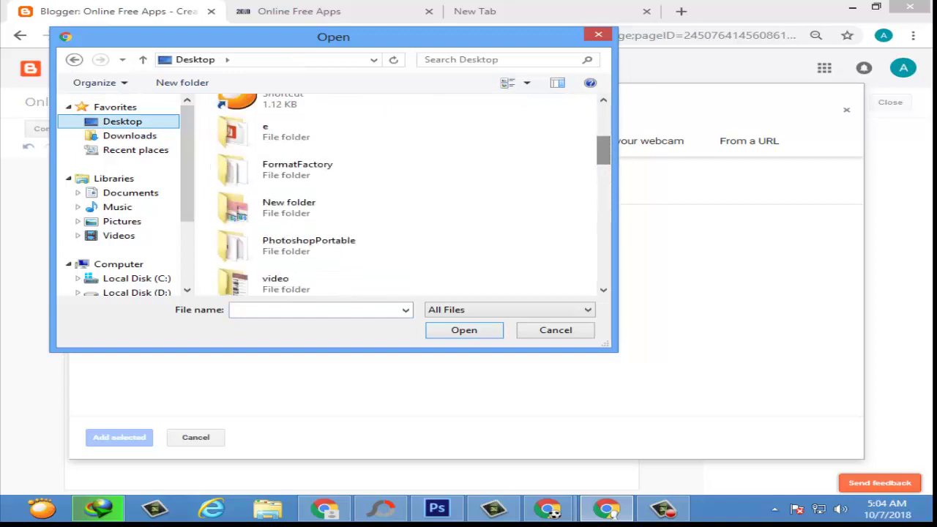
{"action": "double_click", "coordinate": [289, 207]}
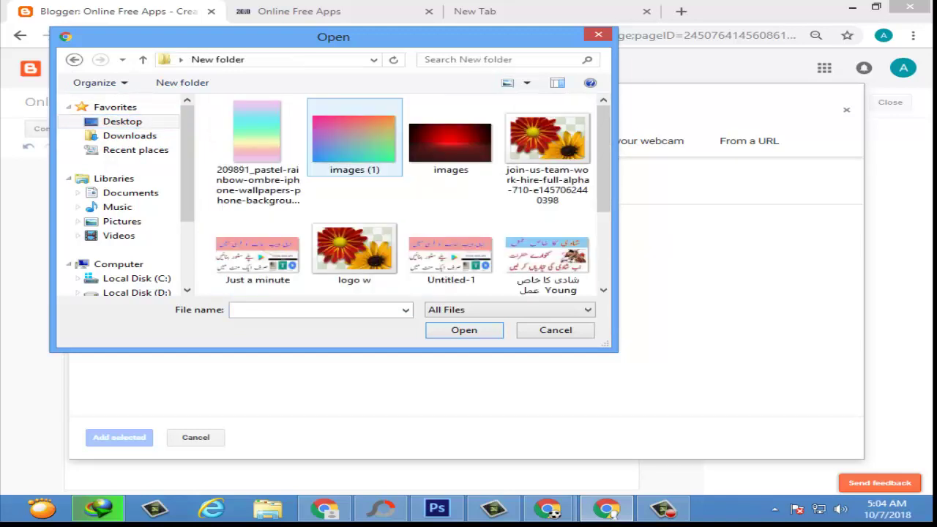
{"action": "double_click", "coordinate": [354, 139]}
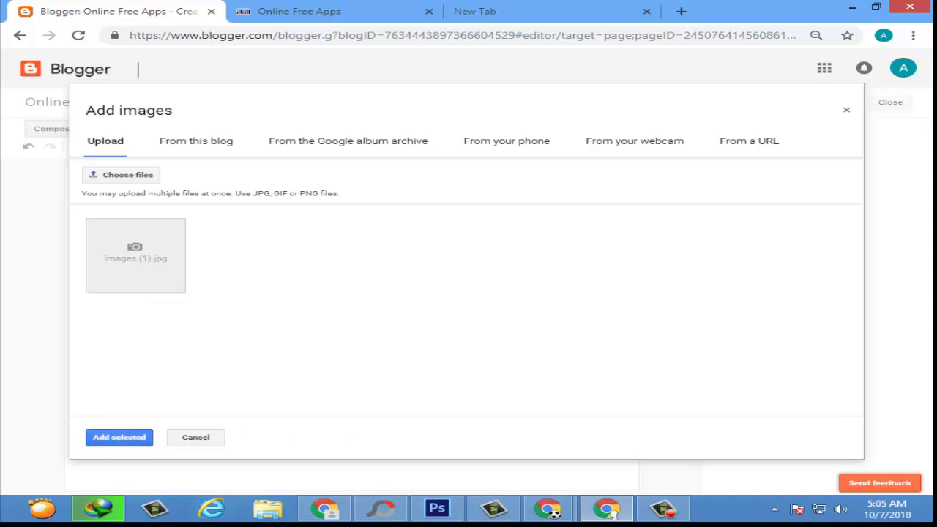
{"action": "left_click", "coordinate": [118, 437]}
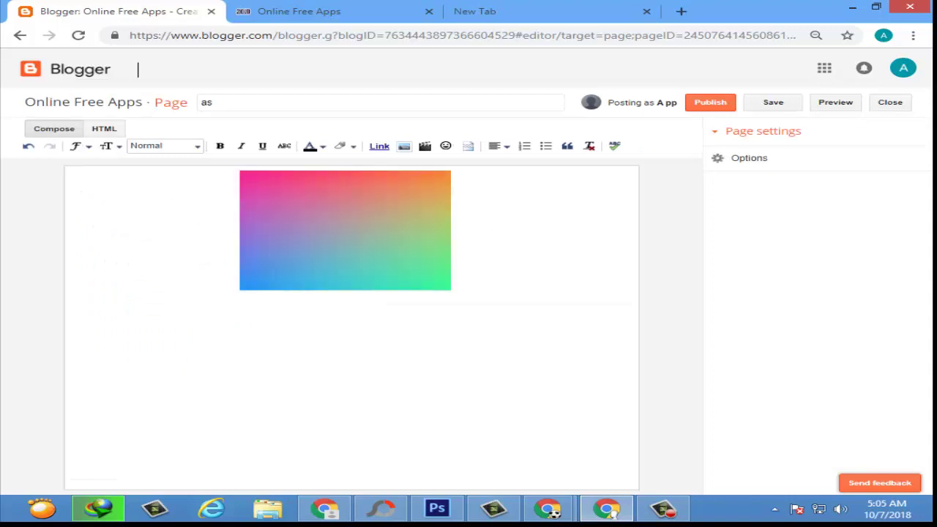
Publish the page "as" with its inserted image.
{"action": "left_click", "coordinate": [240, 102]}
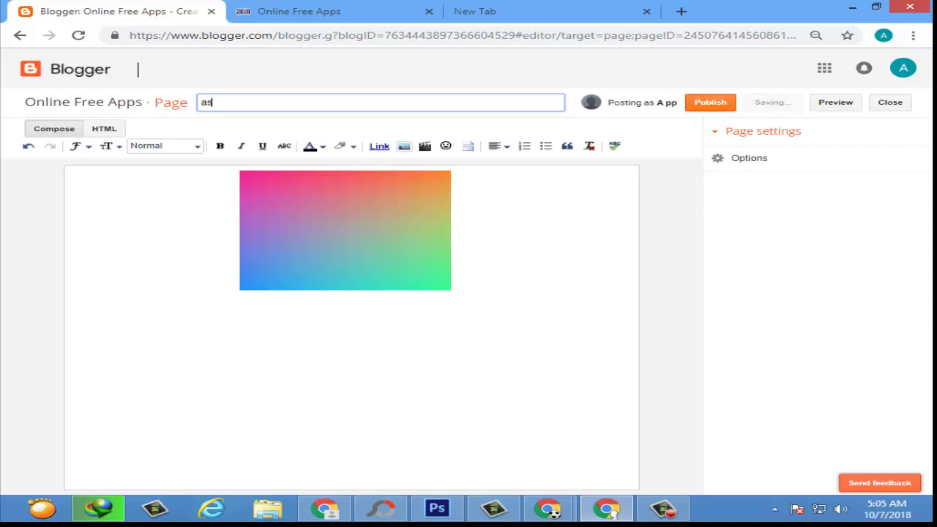
{"action": "key", "text": "Tab"}
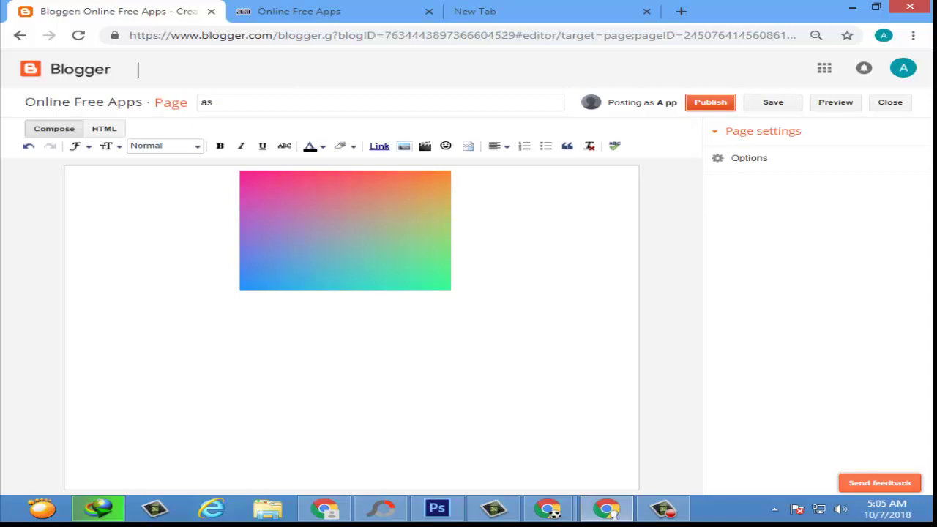
{"action": "key", "text": "Return"}
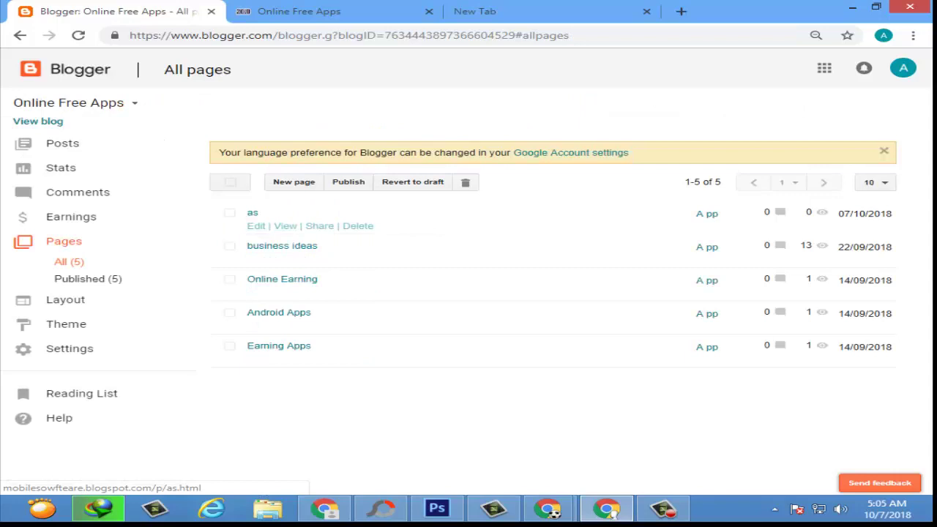
View the published page "as" on the live blog and copy its full web address.
{"action": "left_click", "coordinate": [285, 226]}
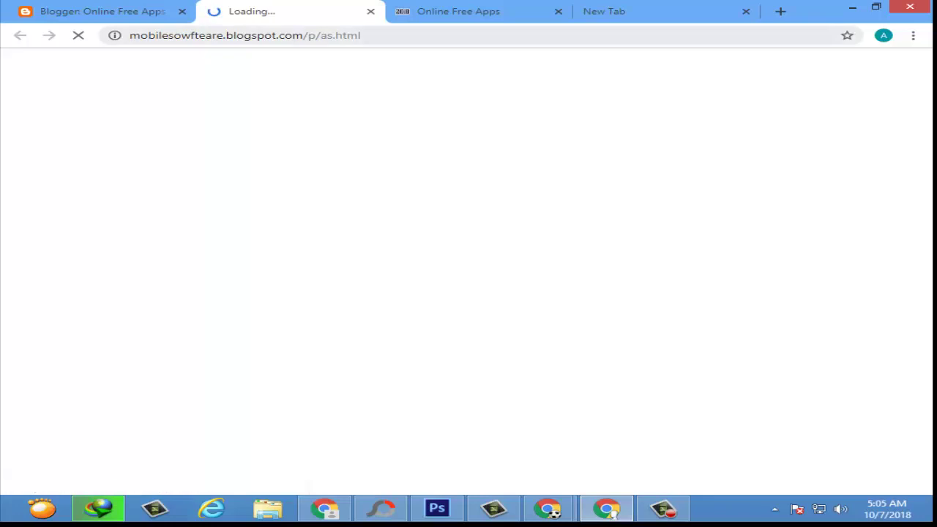
{"action": "double_click", "coordinate": [255, 35]}
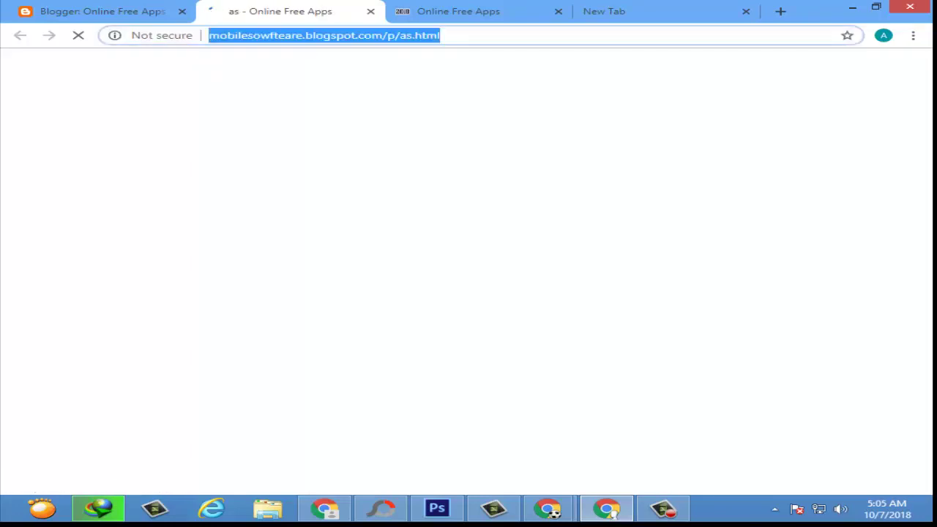
{"action": "double_click", "coordinate": [255, 35]}
{"action": "double_click", "coordinate": [329, 35]}
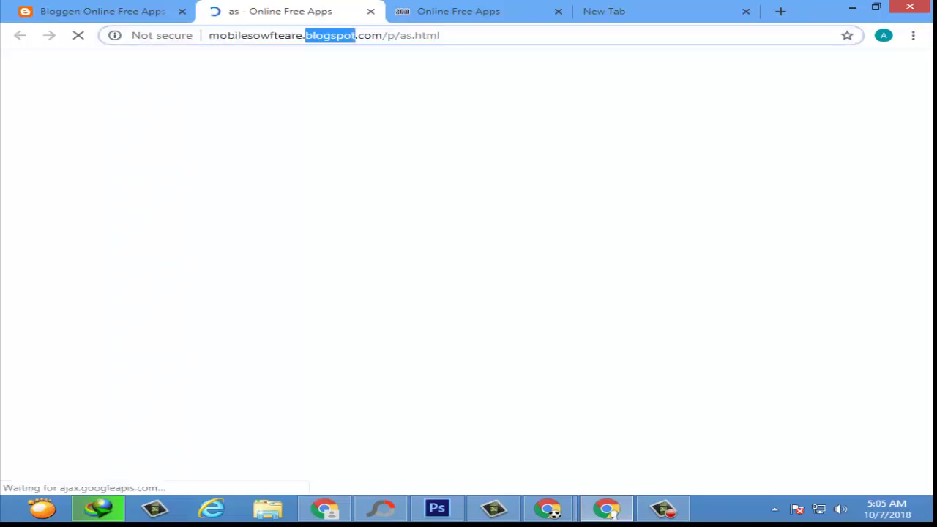
{"action": "triple_click", "coordinate": [329, 35]}
{"action": "right_click", "coordinate": [344, 35]}
{"action": "left_click", "coordinate": [379, 86]}
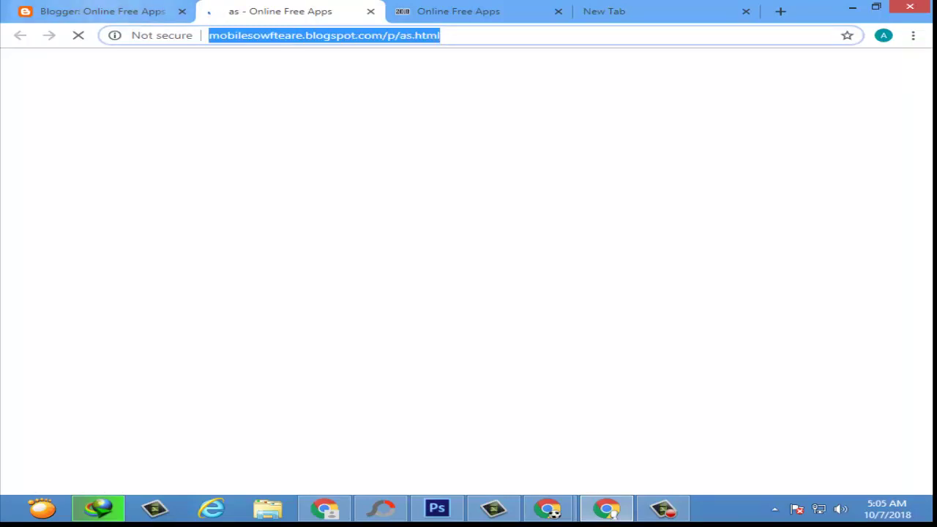
Return to the blog's Layout page and open the Main Menu link list gadget for editing.
{"action": "left_click", "coordinate": [102, 11]}
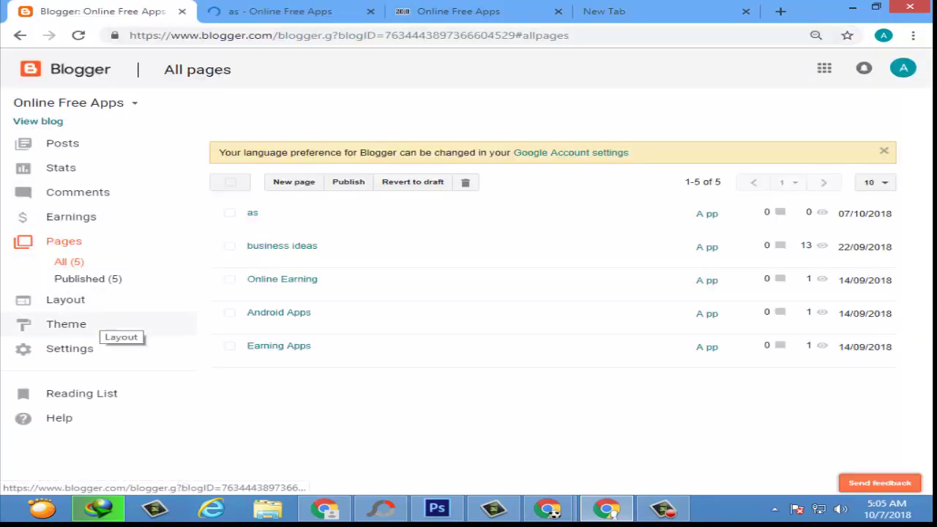
{"action": "left_click", "coordinate": [81, 300]}
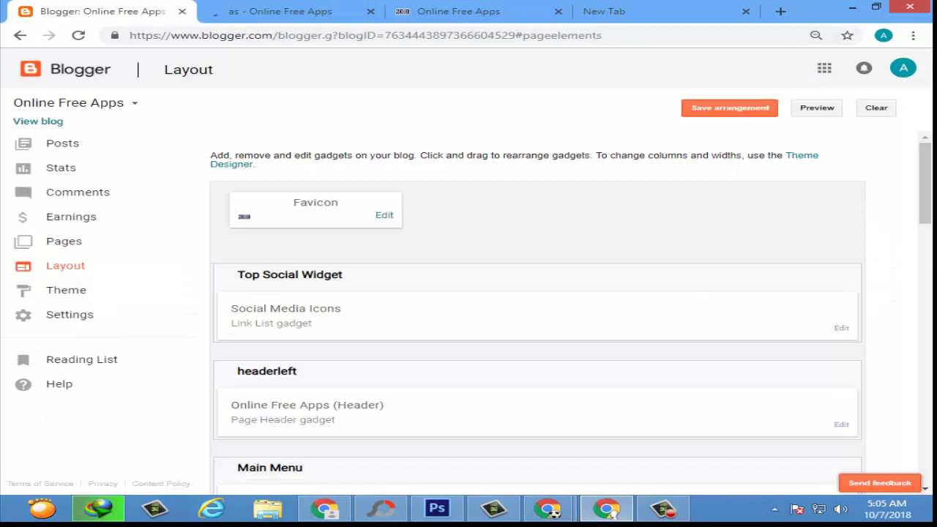
{"action": "scroll", "coordinate": [538, 307], "scroll_direction": "down", "scroll_amount": 1}
{"action": "left_click", "coordinate": [841, 454]}
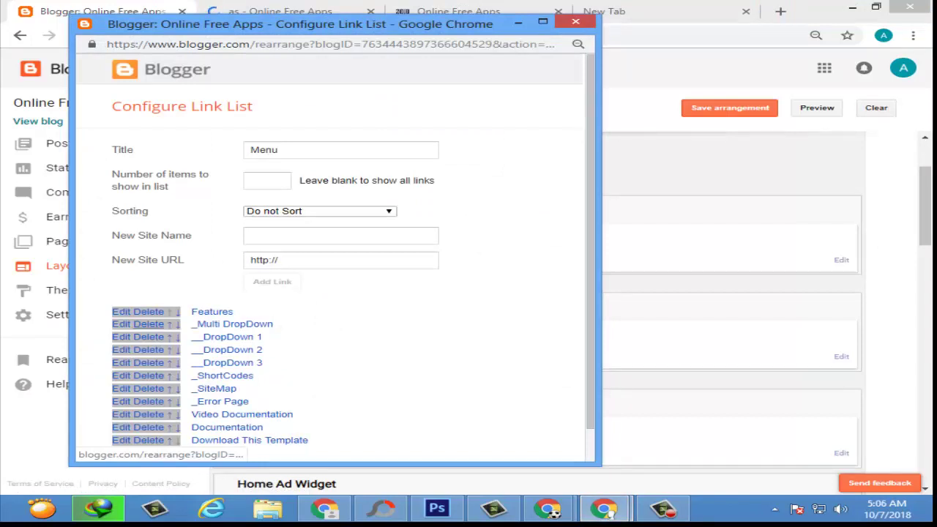
{"action": "scroll", "coordinate": [232, 349], "scroll_direction": "down", "scroll_amount": 1}
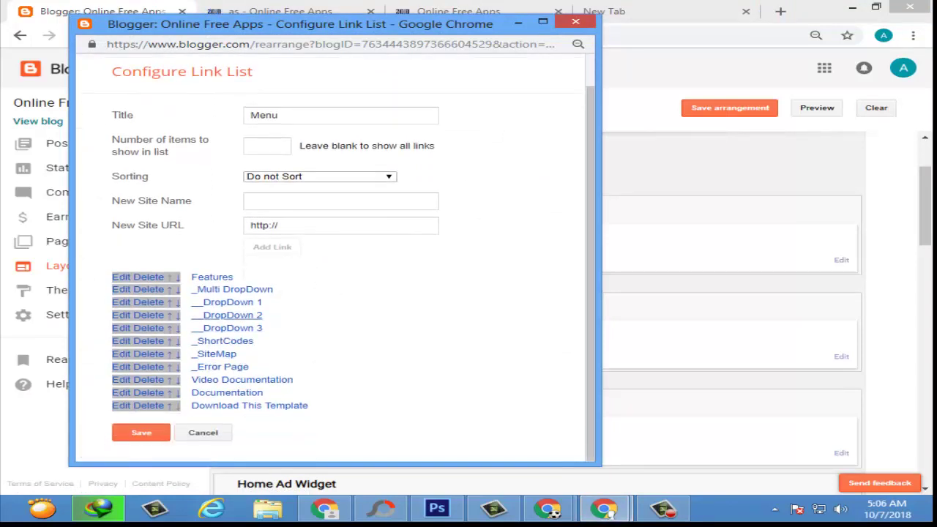
Rename the Features menu link to "as", replace its URL with the copied page address, and save the menu gadget.
{"action": "left_click", "coordinate": [124, 277]}
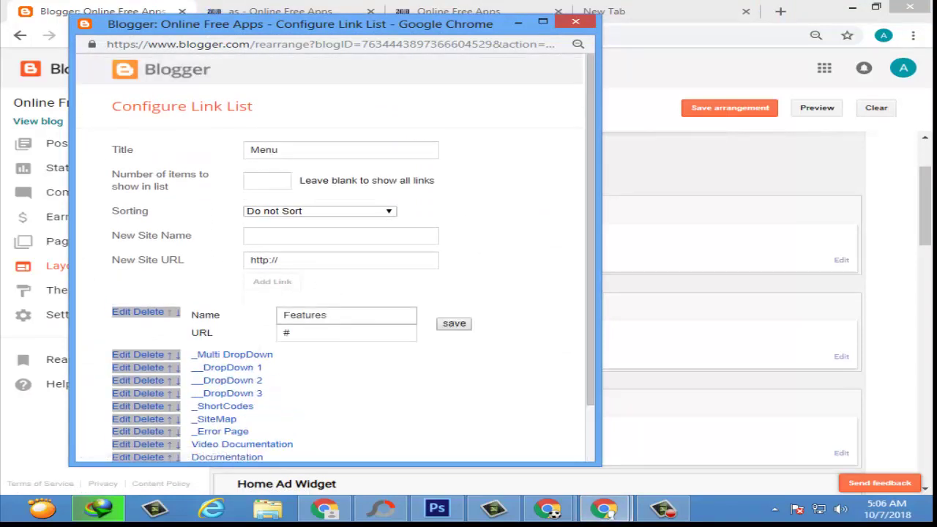
{"action": "double_click", "coordinate": [327, 315]}
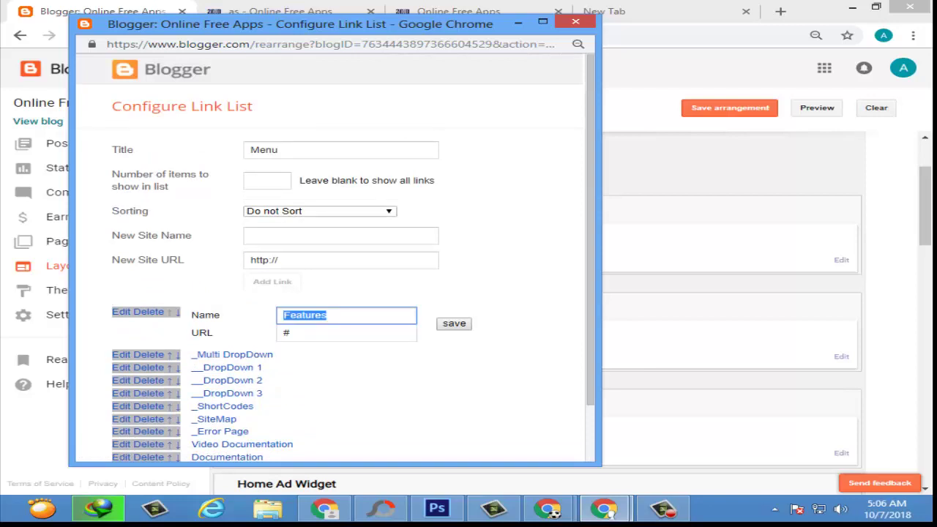
{"action": "type", "text": "as"}
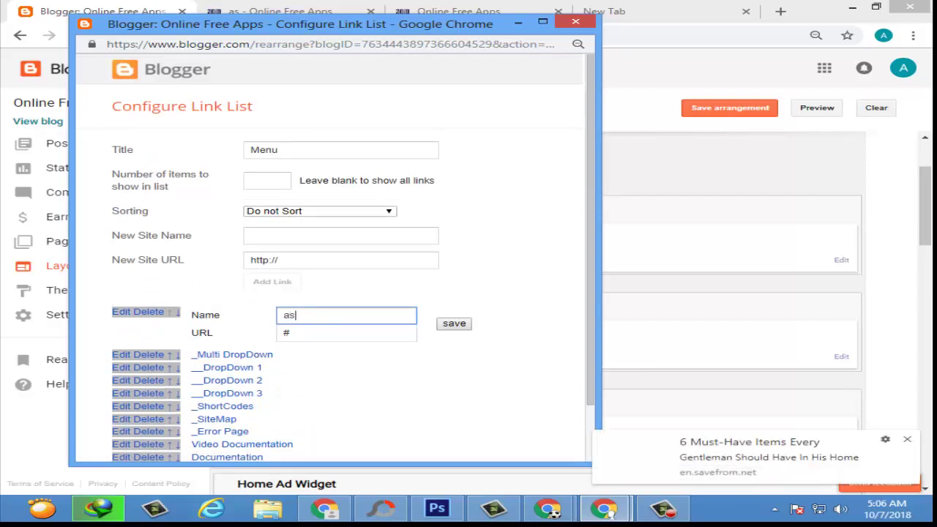
{"action": "key", "text": "Tab"}
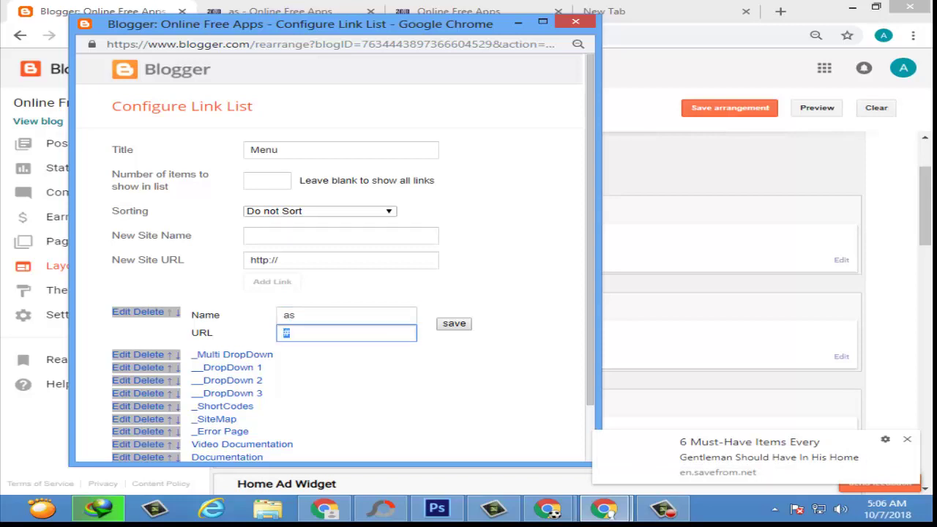
{"action": "key", "text": "ctrl+v"}
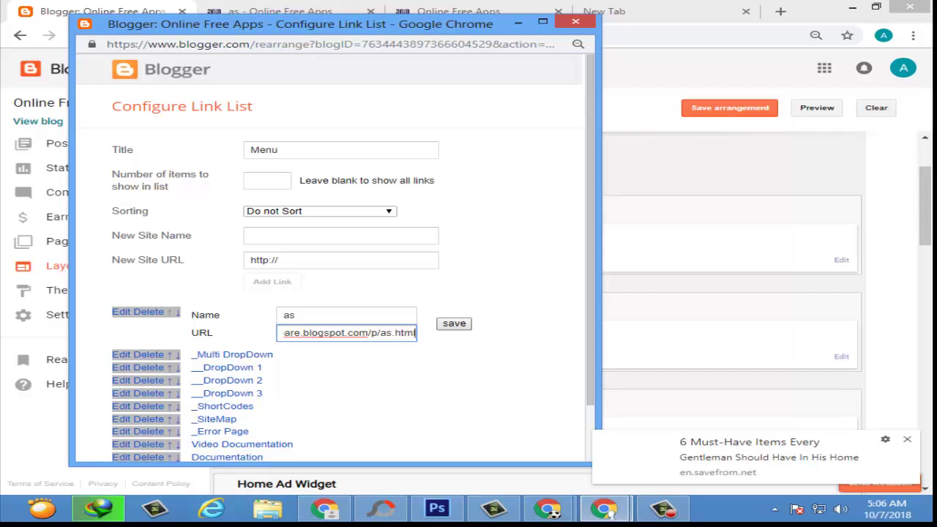
{"action": "left_click", "coordinate": [454, 324]}
{"action": "scroll", "coordinate": [329, 257], "scroll_direction": "down", "scroll_amount": 1}
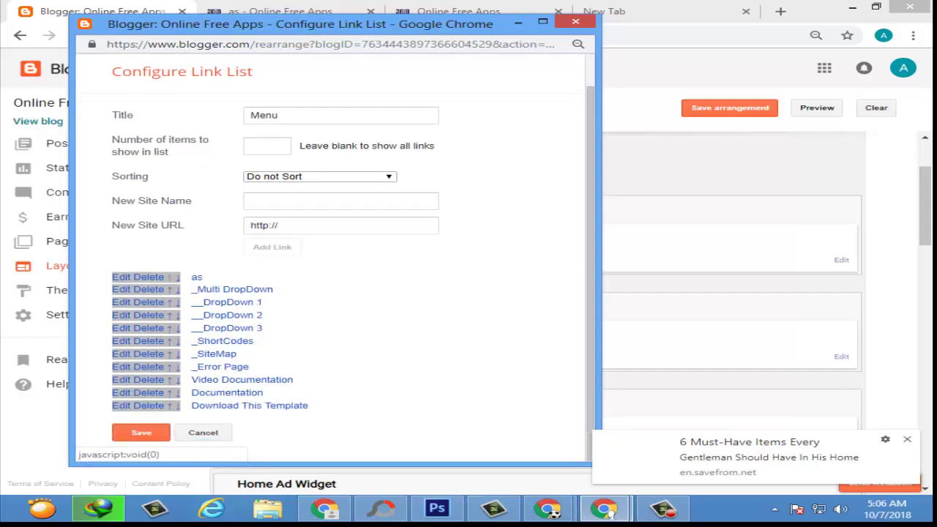
{"action": "left_click", "coordinate": [141, 431]}
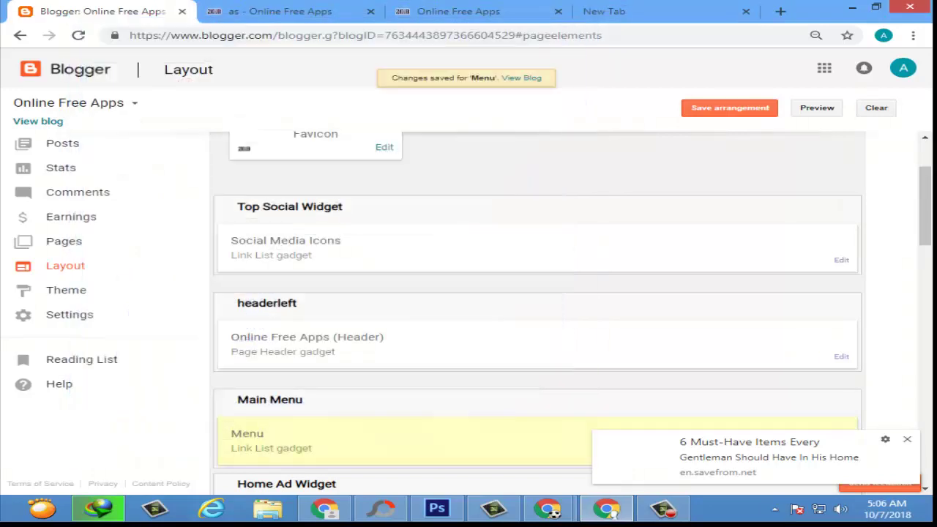
Close the old live blog pages and open a fresh view of the Online Free Apps blog.
{"action": "scroll", "coordinate": [536, 312], "scroll_direction": "up", "scroll_amount": 2}
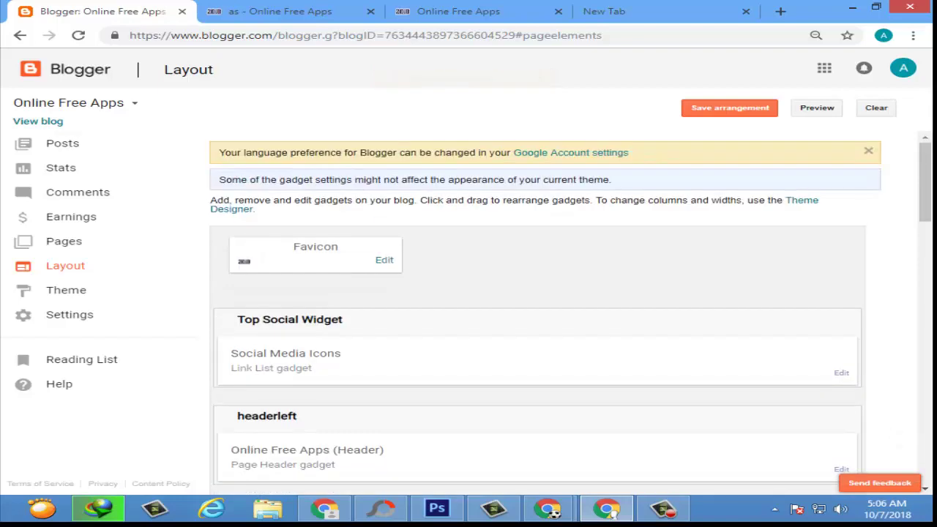
{"action": "left_click", "coordinate": [371, 11]}
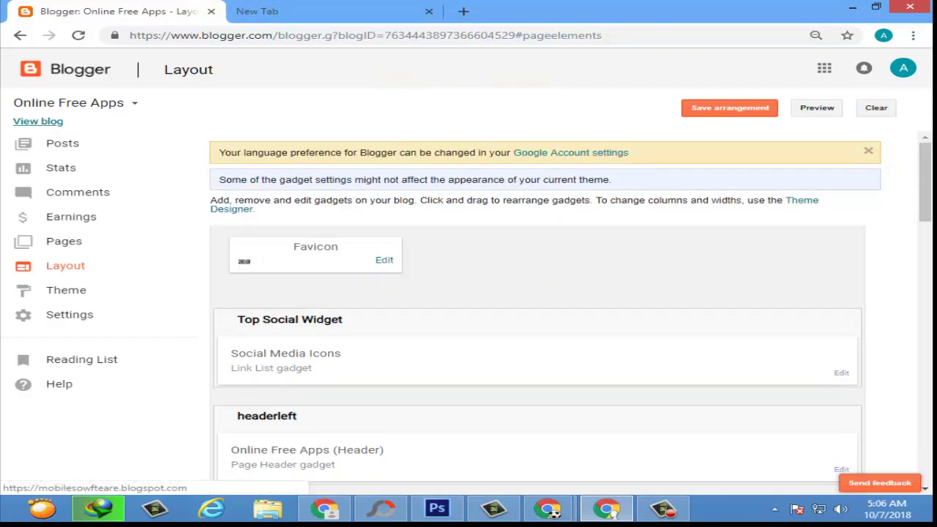
{"action": "left_click", "coordinate": [38, 121]}
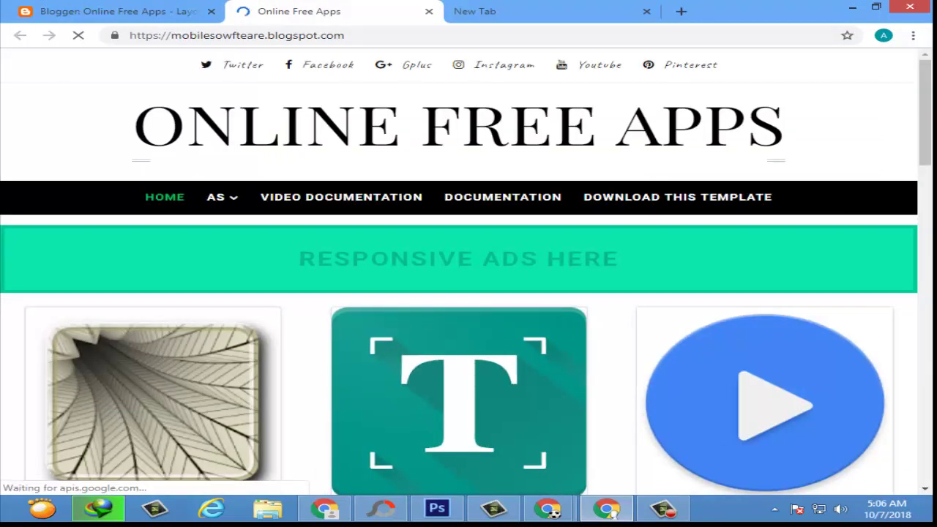
Follow the blog's "as" menu link to check its page and image, and close the page and the browser window.
{"action": "mouse_move", "coordinate": [222, 197]}
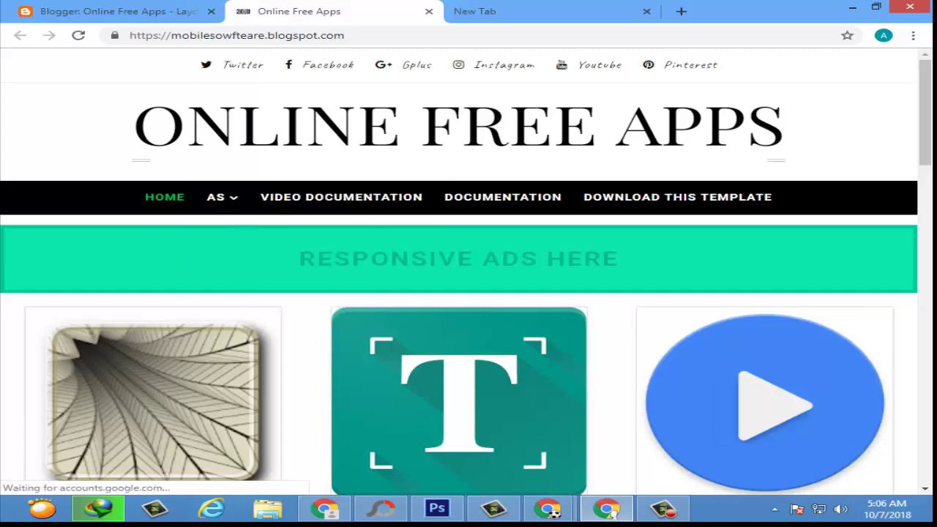
{"action": "left_click", "coordinate": [220, 197]}
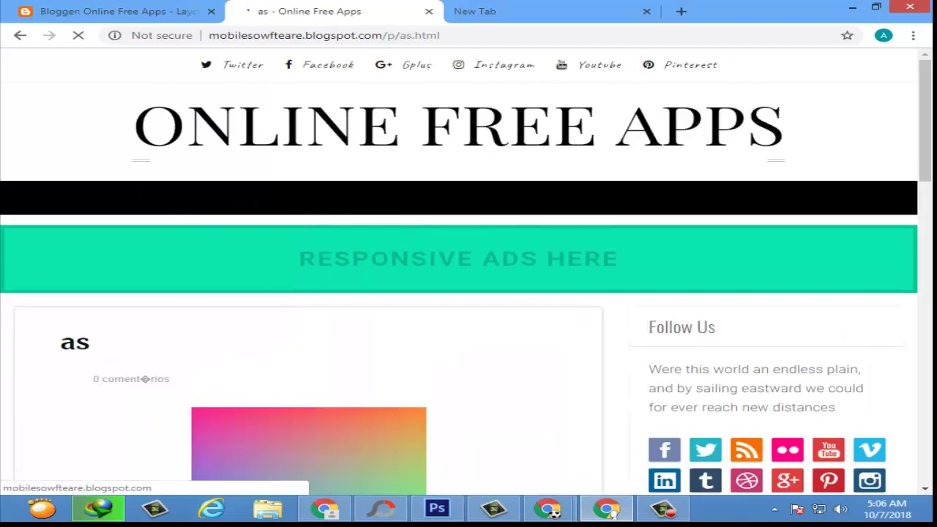
{"action": "scroll", "coordinate": [458, 271], "scroll_direction": "down", "scroll_amount": 2}
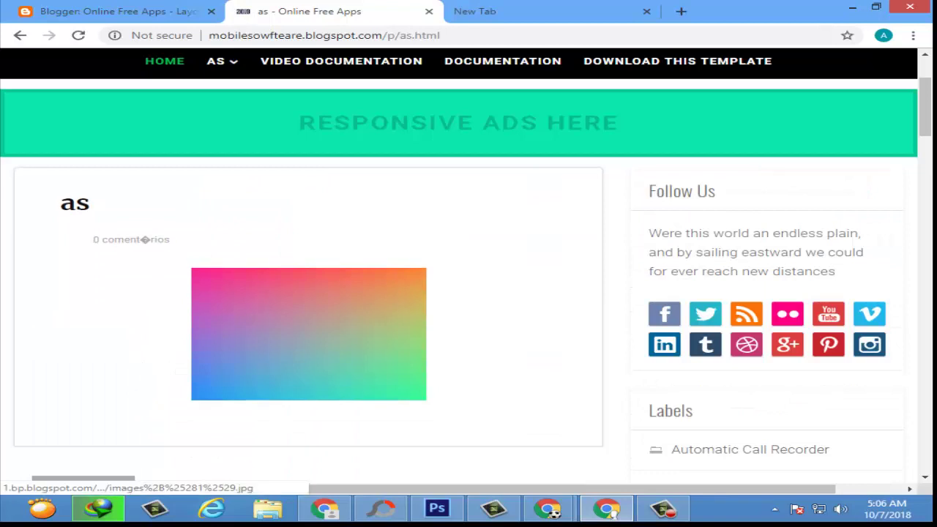
{"action": "key", "text": "ctrl+w"}
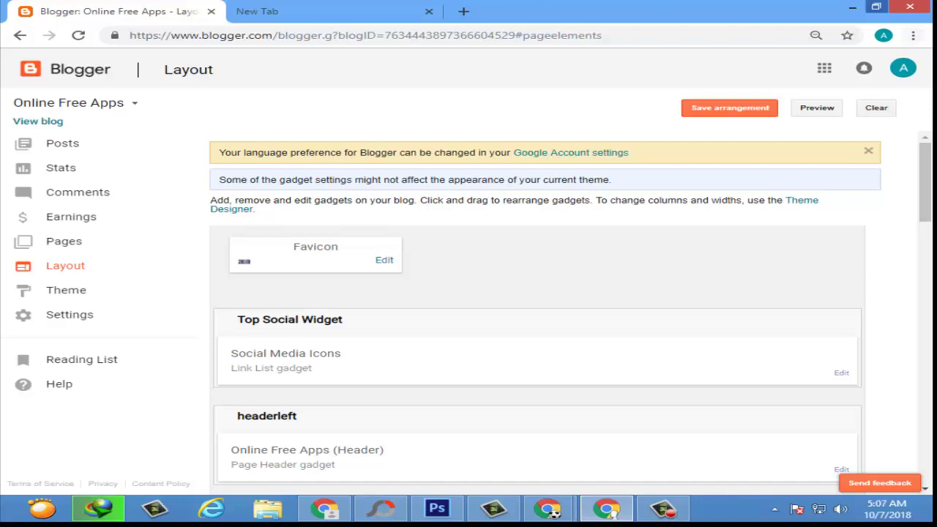
{"action": "left_click", "coordinate": [909, 6]}
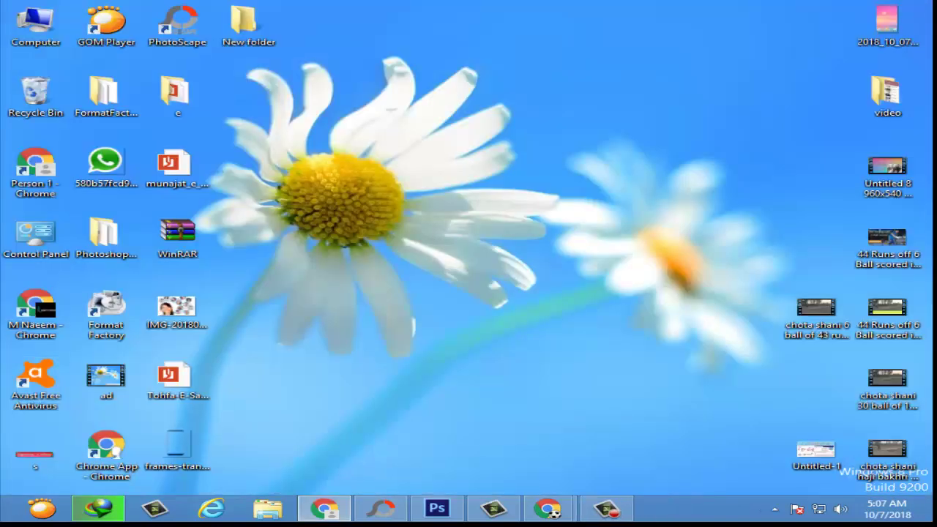